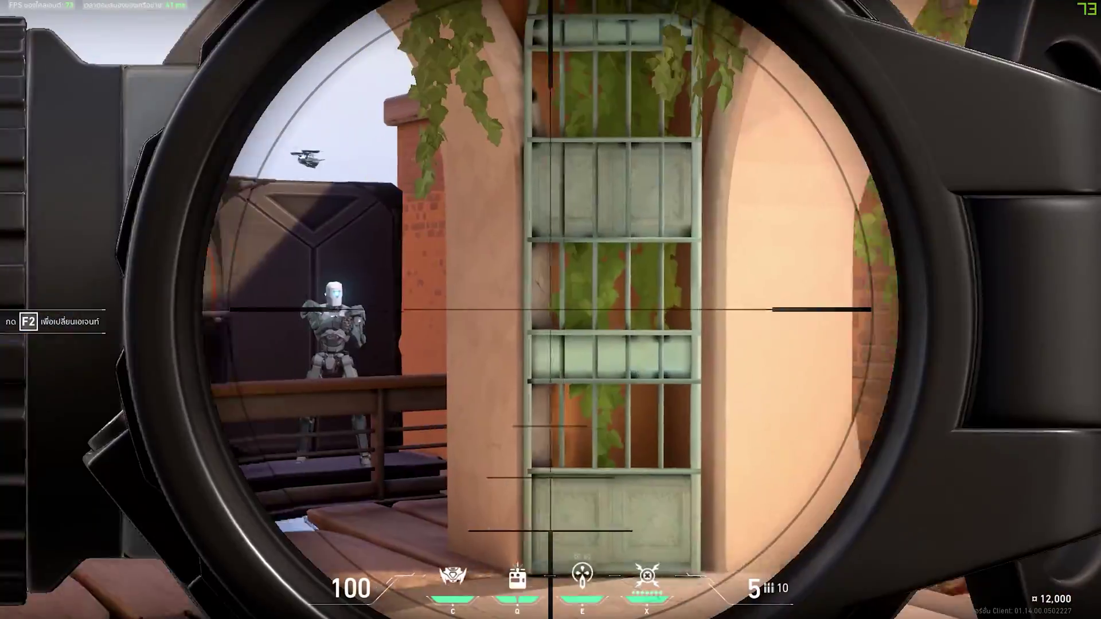
{"action": "right_click", "coordinate": [551, 310]}
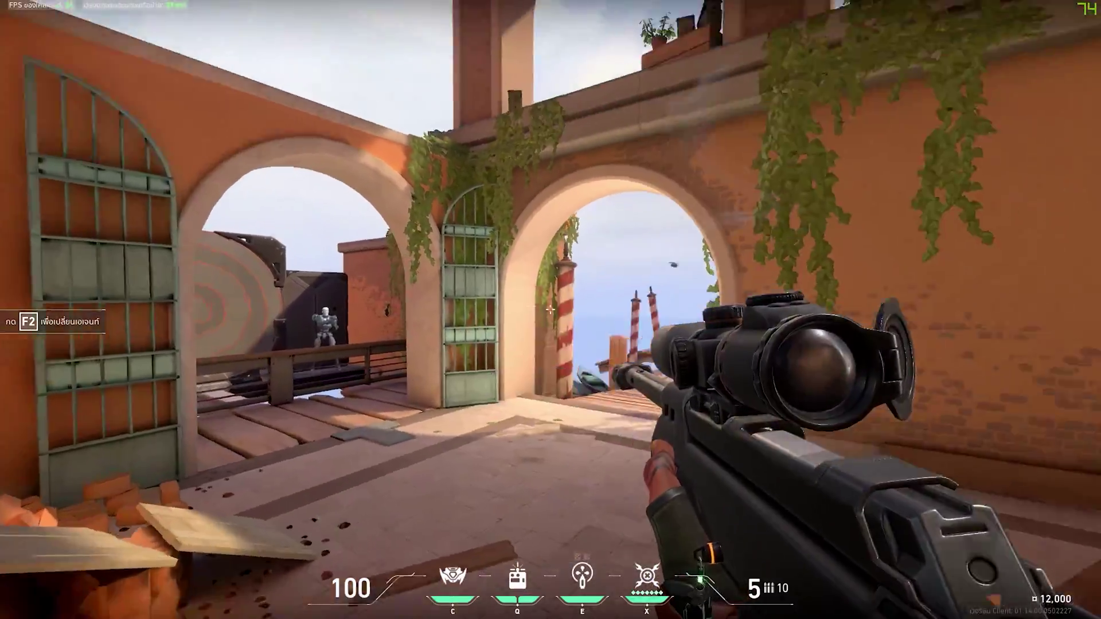
{"action": "right_click", "coordinate": [550, 310]}
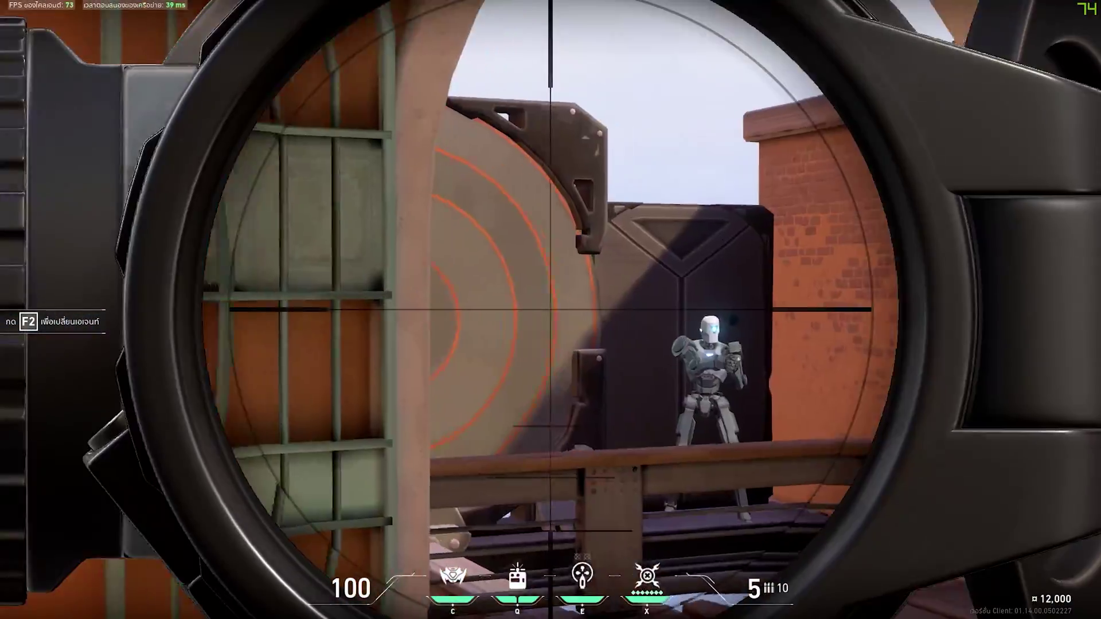
{"action": "right_click", "coordinate": [550, 310]}
{"action": "right_click", "coordinate": [551, 310]}
{"action": "right_click", "coordinate": [551, 310]}
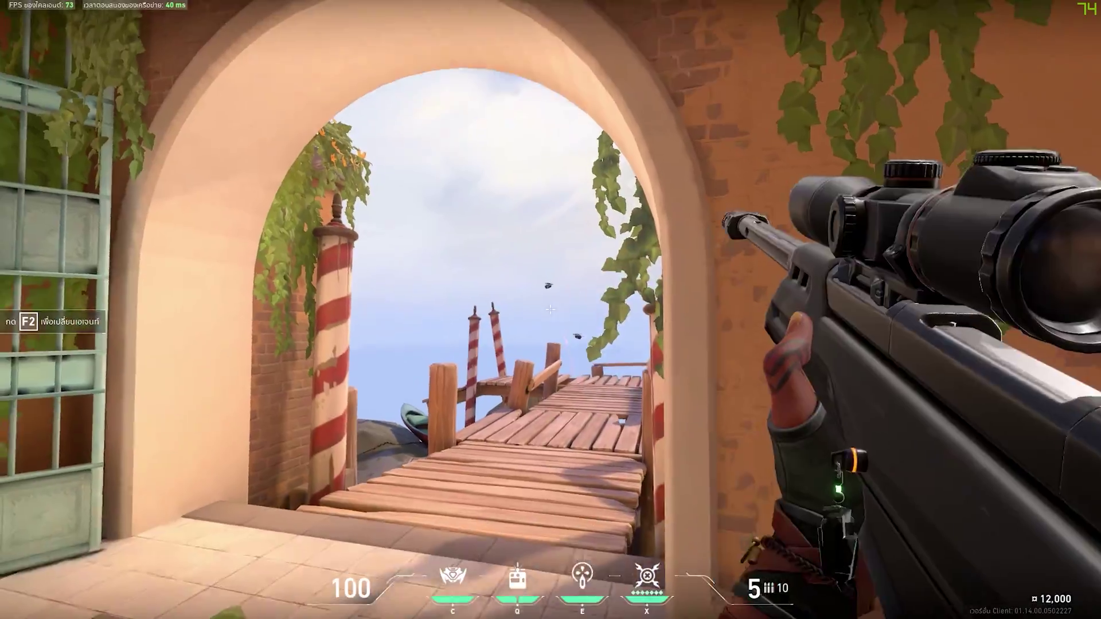
{"action": "key", "text": "s"}
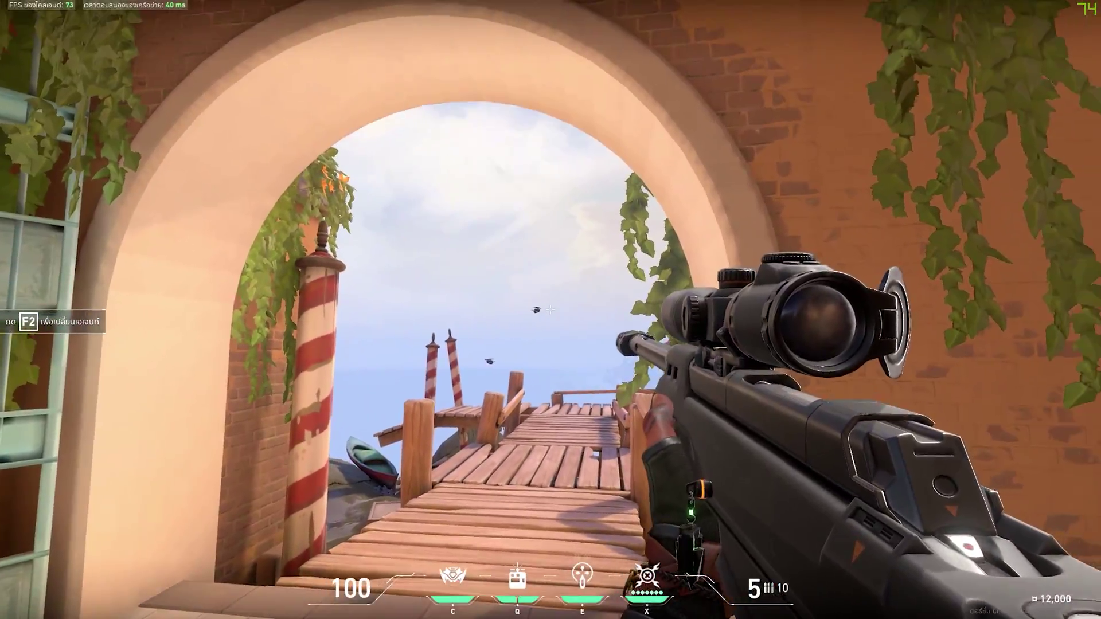
{"action": "key", "text": "3"}
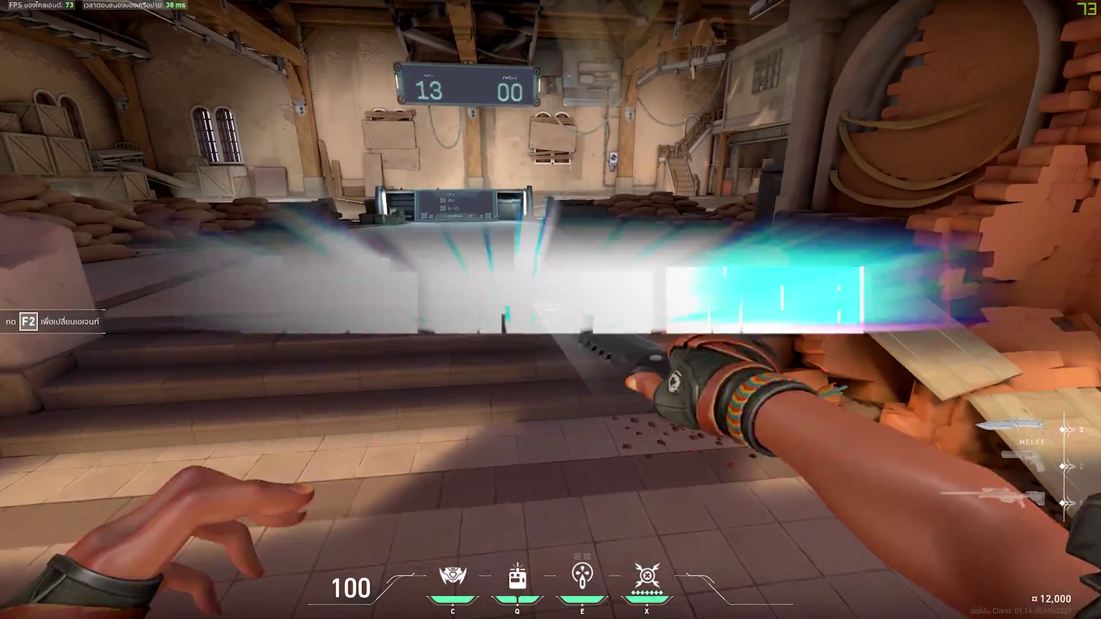
{"action": "key", "text": "w"}
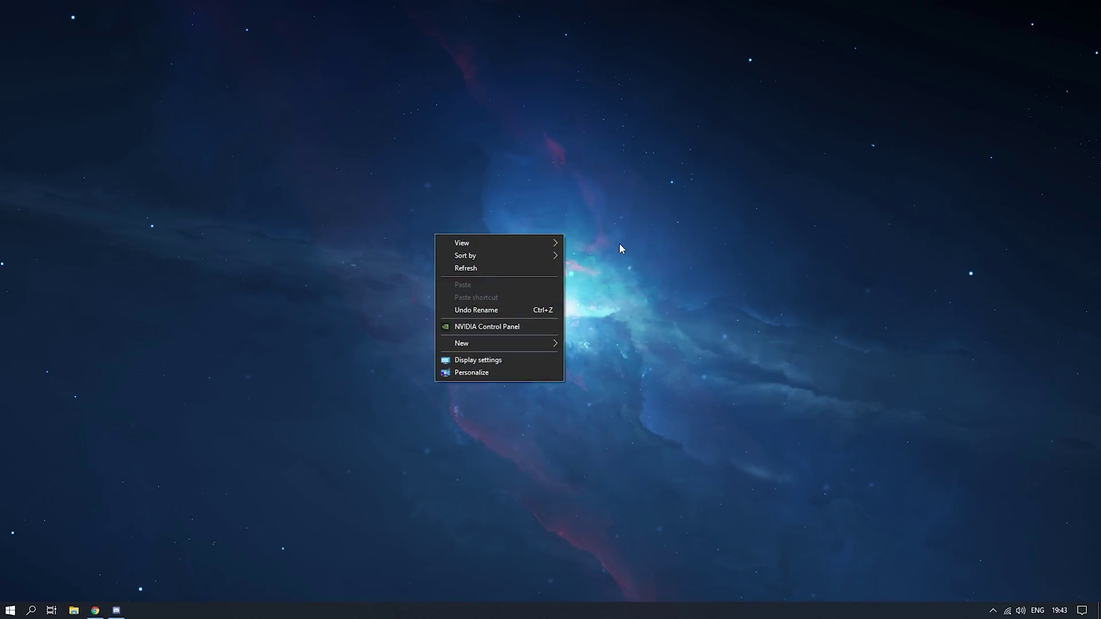
Step: Open the NVIDIA Control Panel from the desktop
{"action": "left_click", "coordinate": [523, 214]}
{"action": "right_click", "coordinate": [523, 215]}
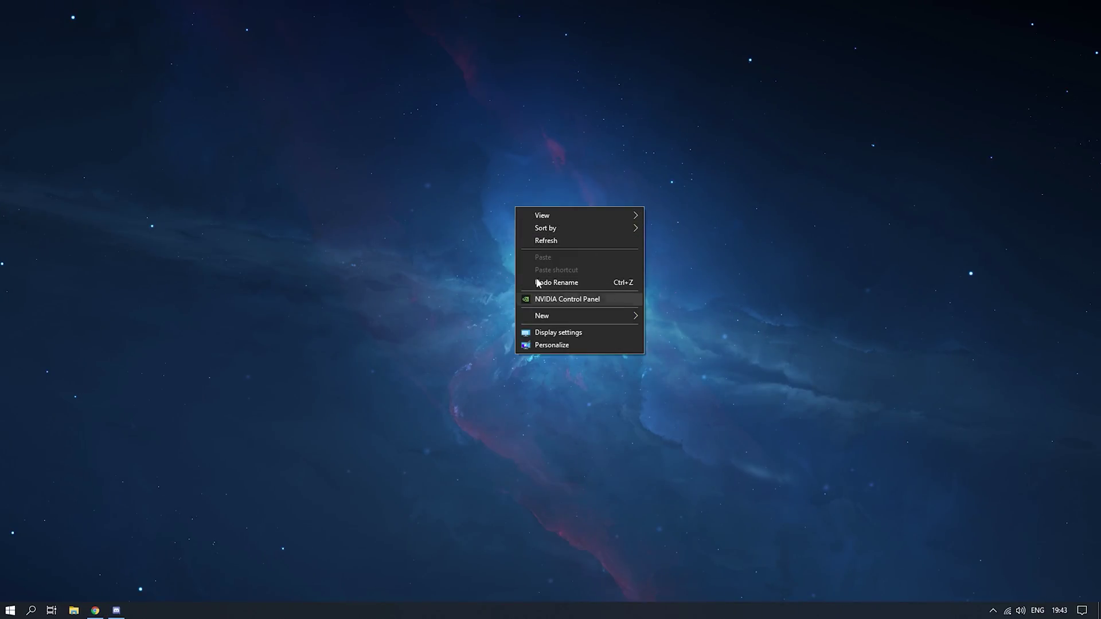
{"action": "right_click", "coordinate": [470, 174]}
{"action": "right_click", "coordinate": [494, 201]}
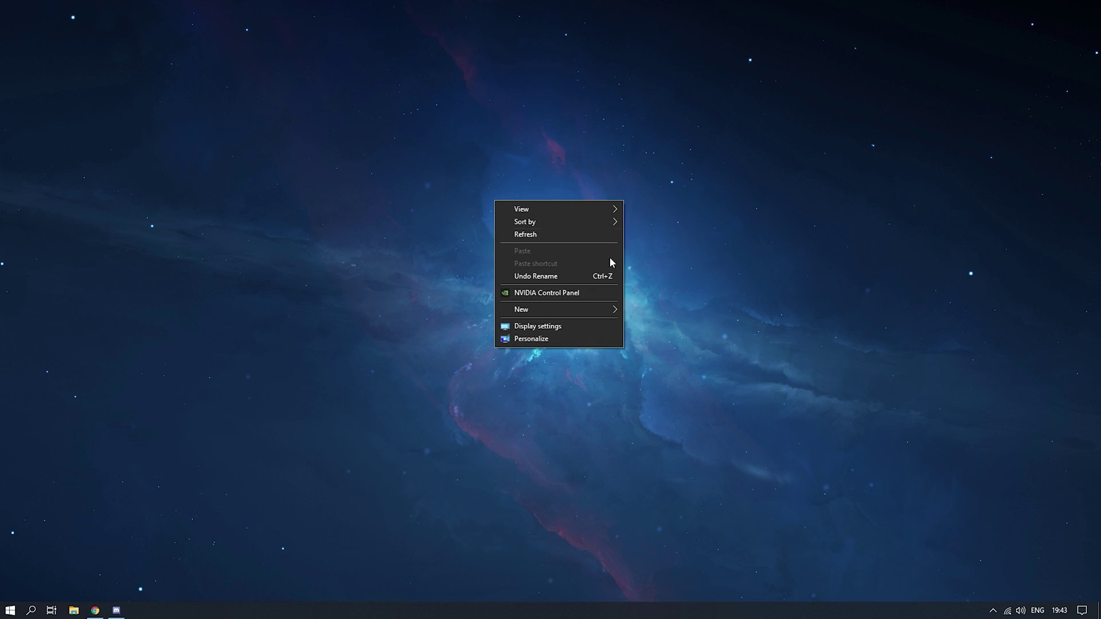
{"action": "left_click", "coordinate": [565, 294]}
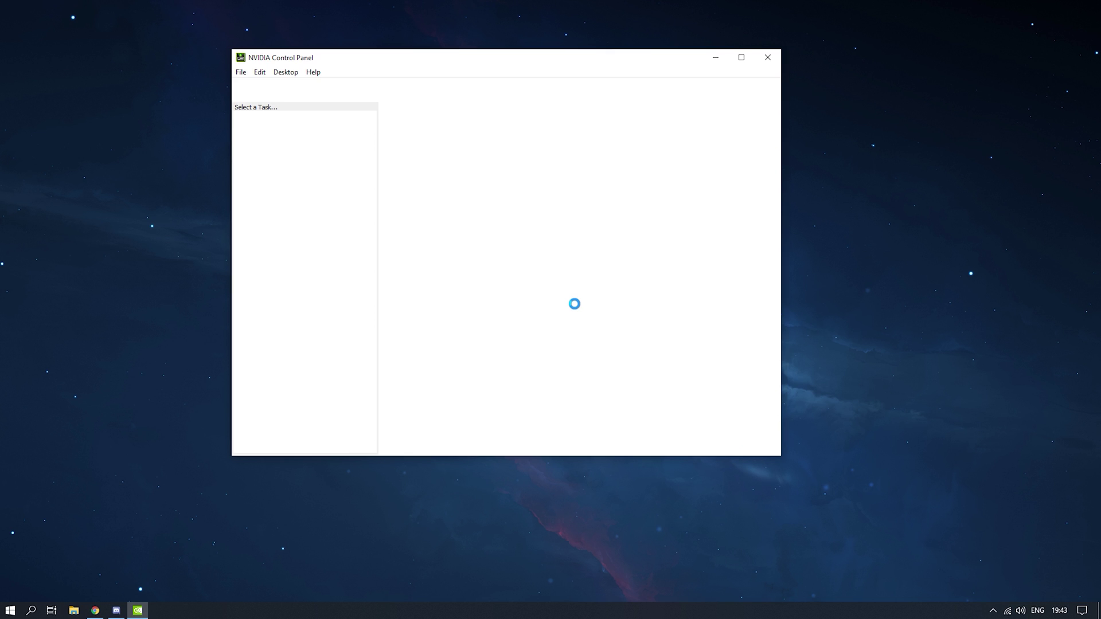
Step: Show the Change resolution page in the Display settings and maximize the window
{"action": "left_click_drag", "start_coordinate": [507, 62], "coordinate": [522, 112]}
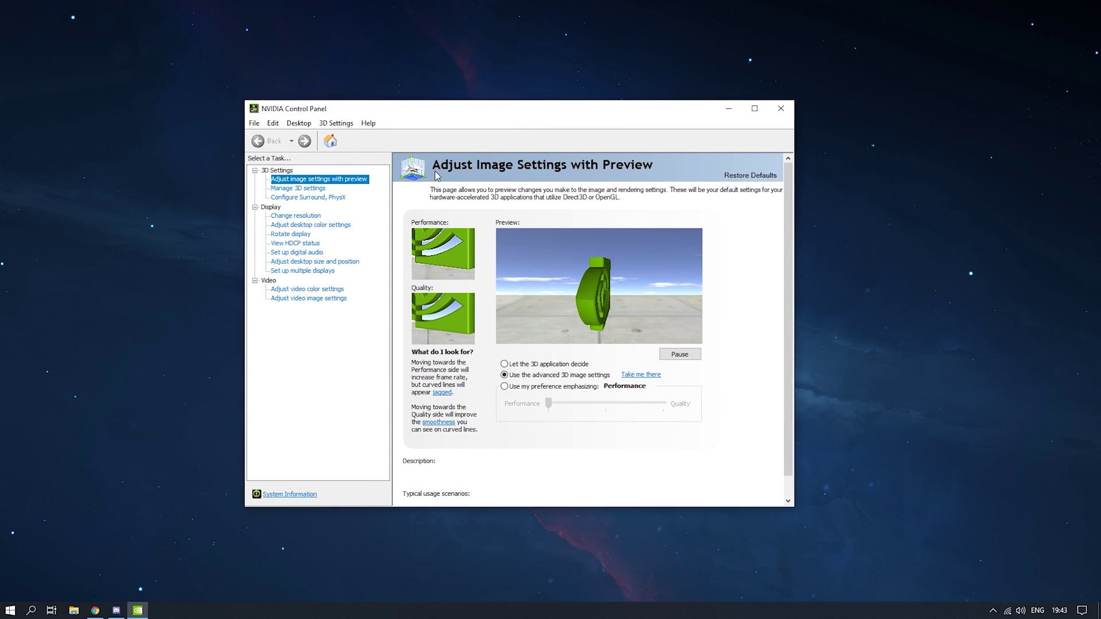
{"action": "left_click", "coordinate": [309, 217]}
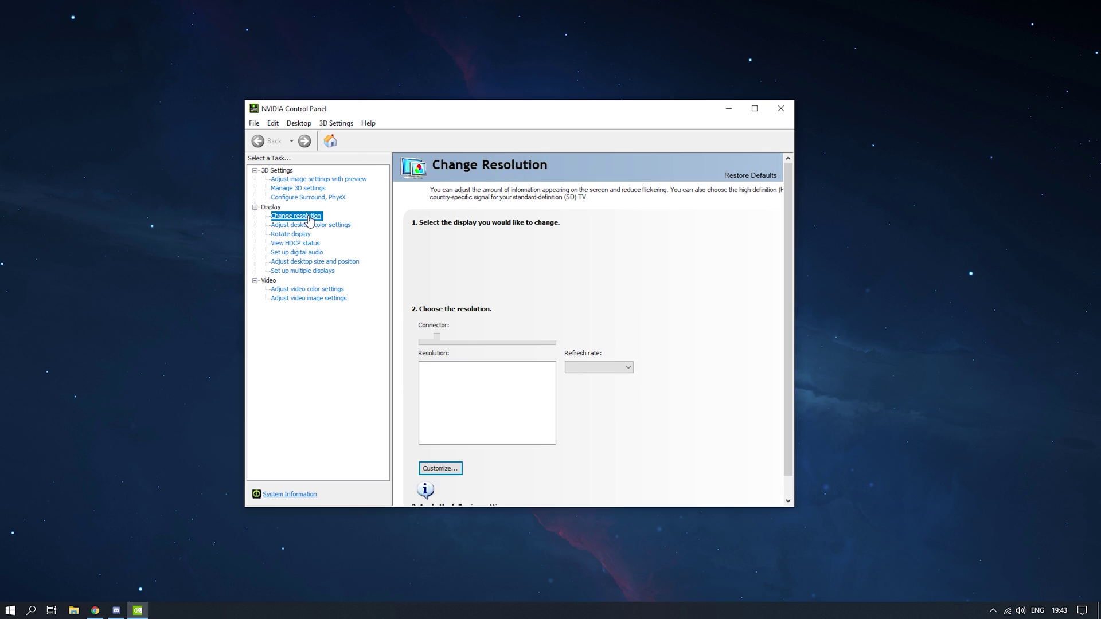
{"action": "key", "text": "super+Up"}
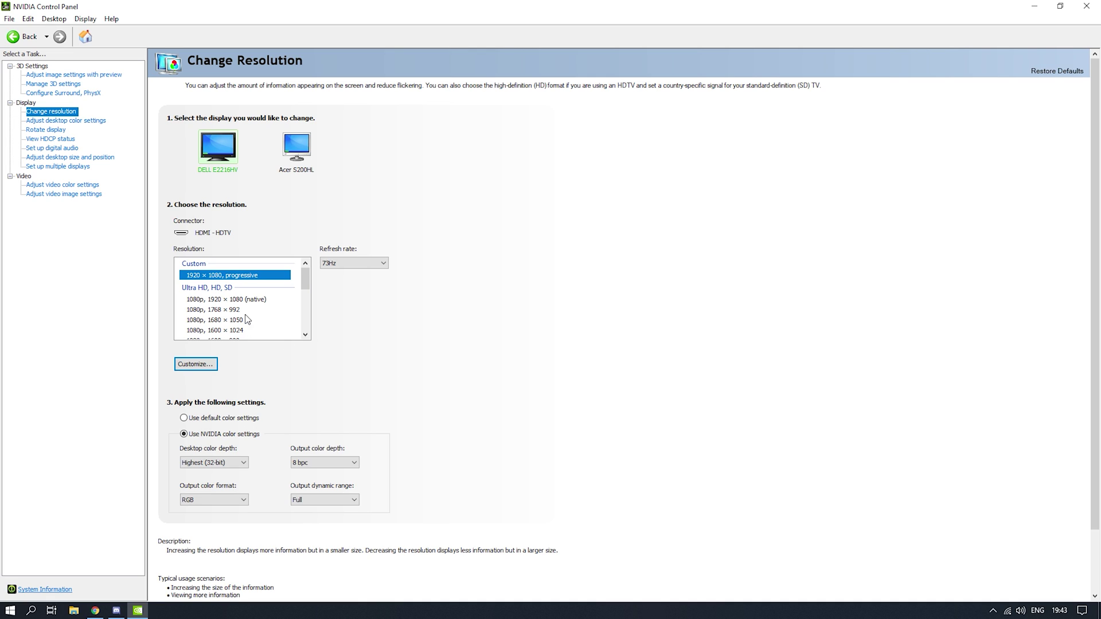
Step: Examine the refresh rates and resolutions offered for the DELL E2216HV display
{"action": "left_click", "coordinate": [362, 267]}
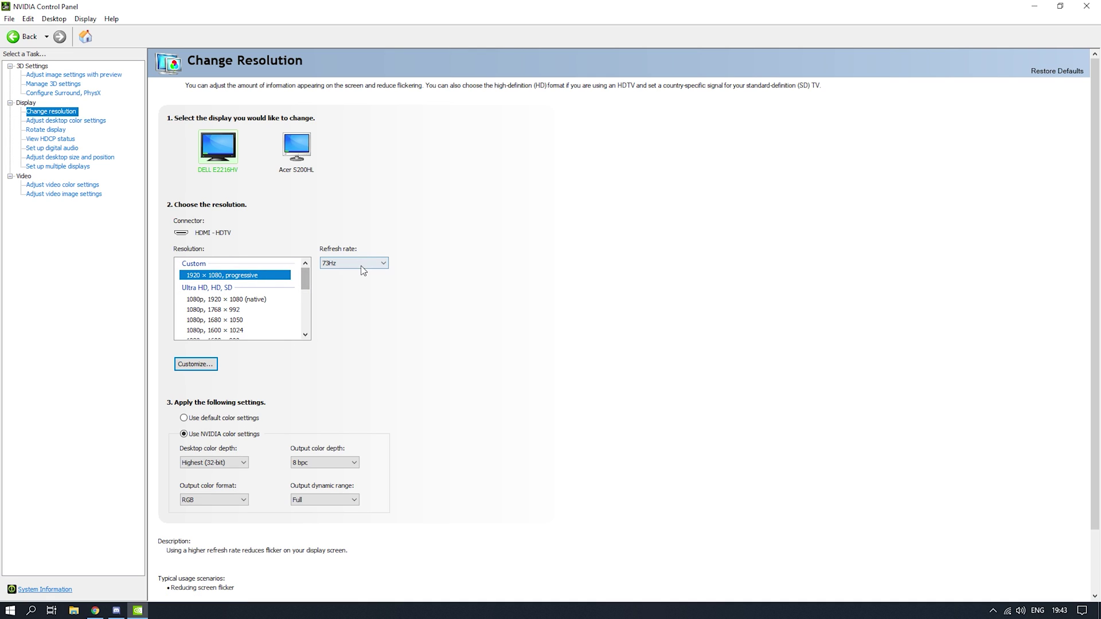
{"action": "left_click", "coordinate": [351, 273]}
{"action": "left_click", "coordinate": [343, 265]}
{"action": "left_click", "coordinate": [492, 296]}
{"action": "scroll", "coordinate": [553, 333], "scroll_direction": "down", "scroll_amount": 2}
{"action": "scroll", "coordinate": [559, 350], "scroll_direction": "up", "scroll_amount": 2}
{"action": "scroll", "coordinate": [304, 296], "scroll_direction": "down", "scroll_amount": 4}
{"action": "scroll", "coordinate": [304, 295], "scroll_direction": "up", "scroll_amount": 5}
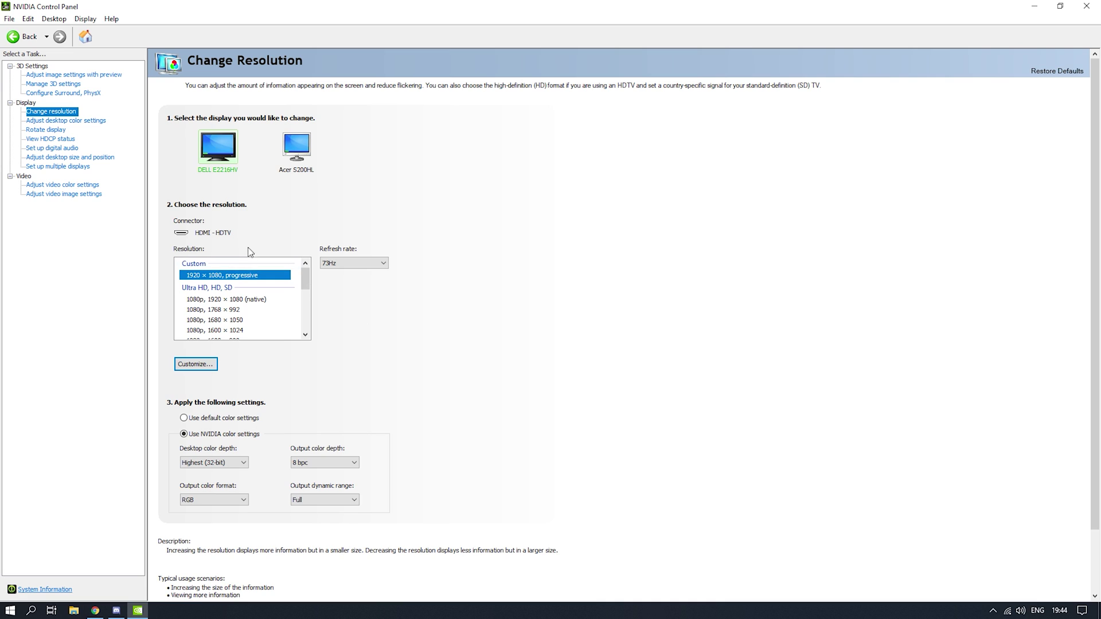
Step: Apply the native 1080p, 1920 × 1080 resolution to the DELL display and keep the change
{"action": "left_click", "coordinate": [226, 299]}
{"action": "left_click", "coordinate": [1030, 590]}
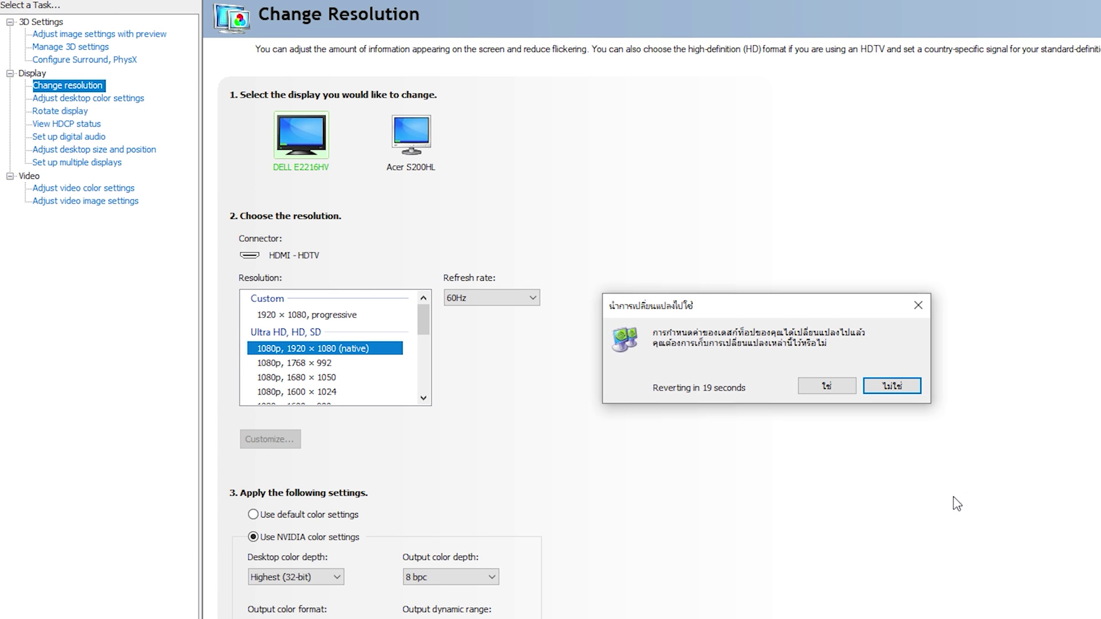
{"action": "left_click", "coordinate": [843, 390]}
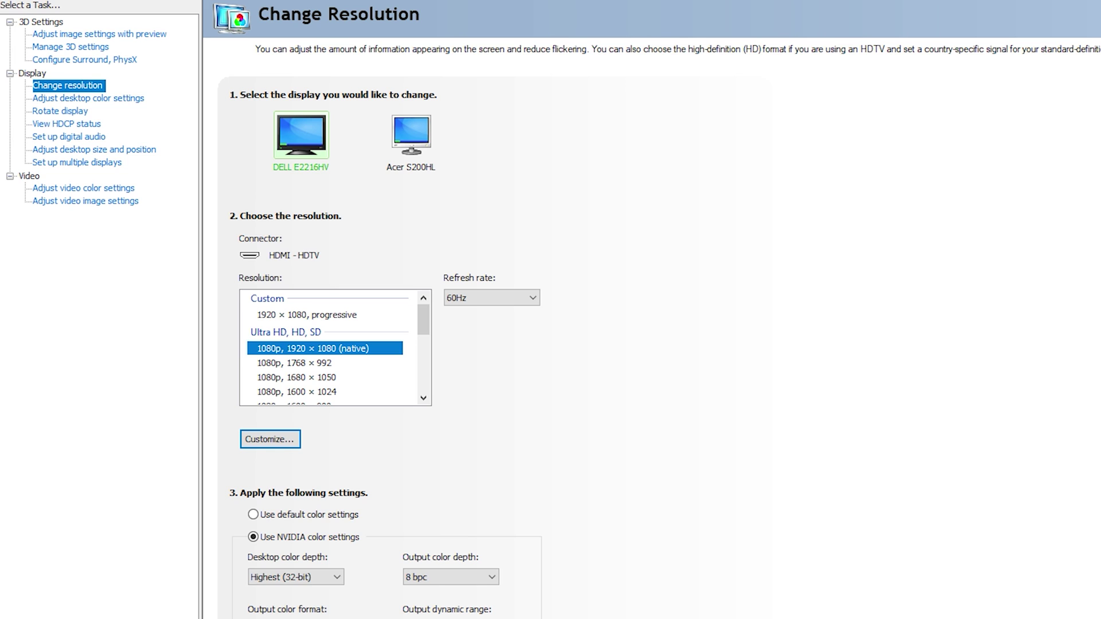
{"action": "left_click", "coordinate": [147, 35]}
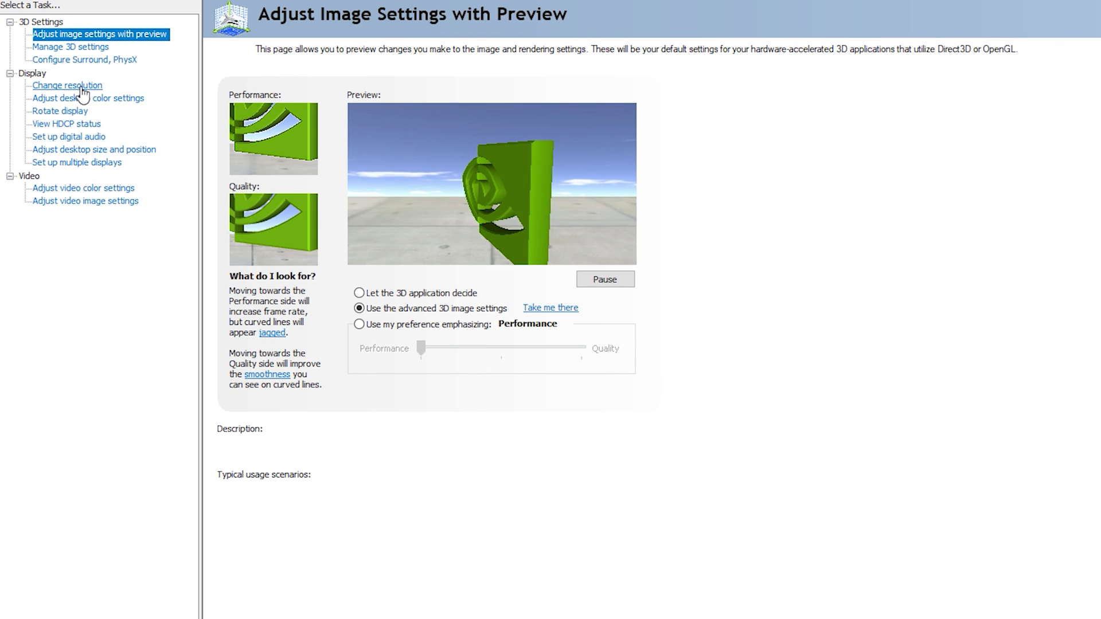
{"action": "left_click", "coordinate": [63, 85]}
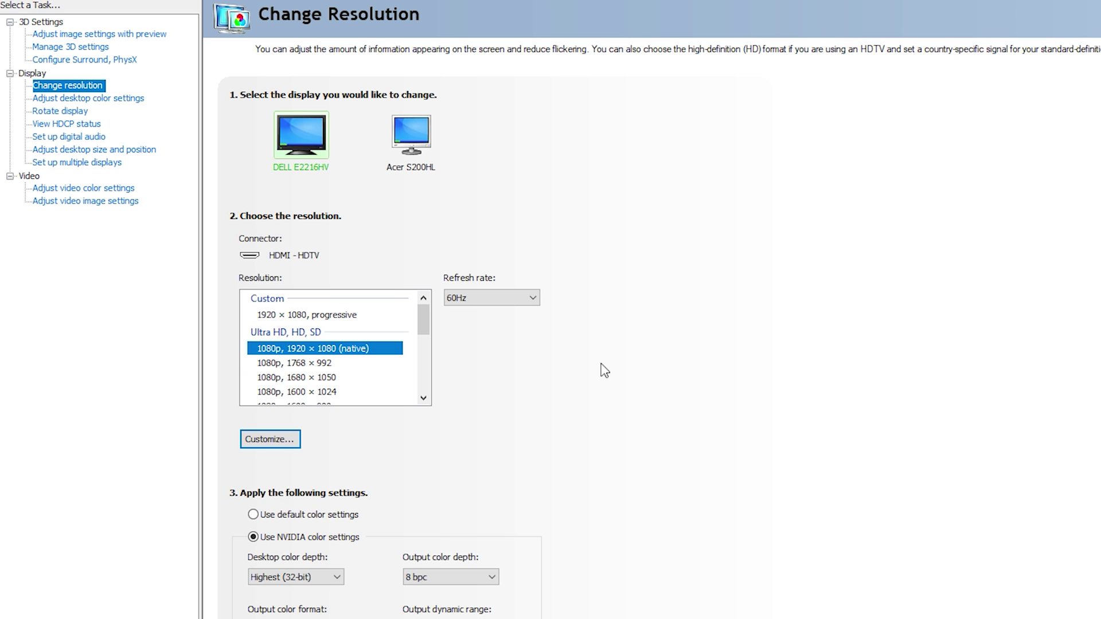
Step: Start creating a custom 1920 × 1080 resolution and set its refresh rate to 65 Hz
{"action": "left_click", "coordinate": [276, 440]}
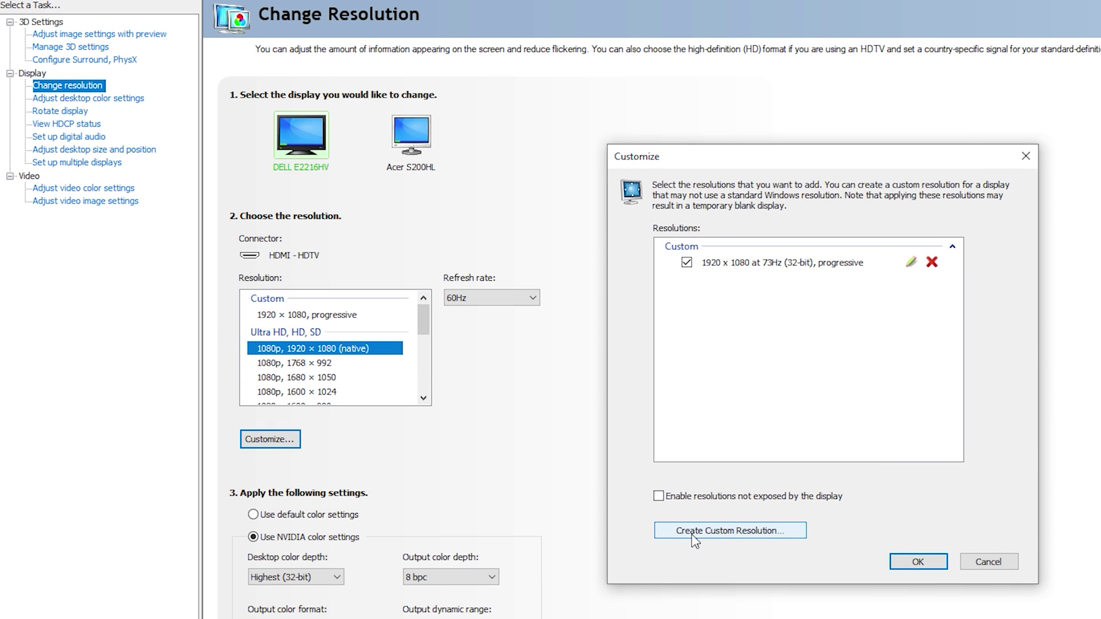
{"action": "left_click", "coordinate": [707, 532]}
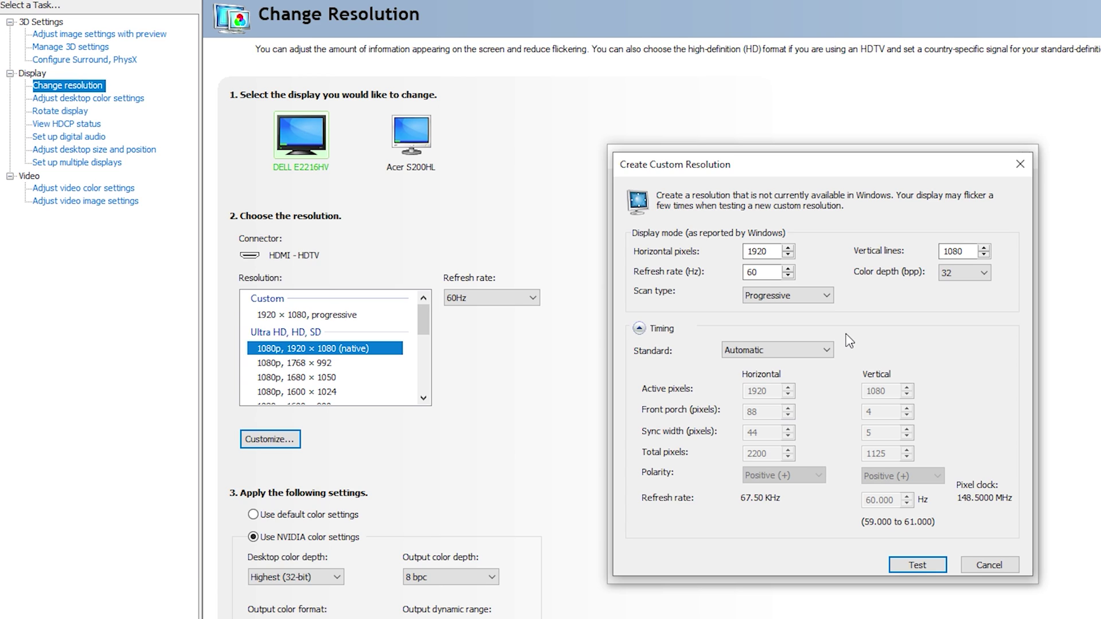
{"action": "type", "text": "65"}
Step: Set the timing standard of the custom resolution to GTF
{"action": "left_click", "coordinate": [827, 351]}
{"action": "left_click", "coordinate": [829, 353]}
{"action": "left_click", "coordinate": [803, 351]}
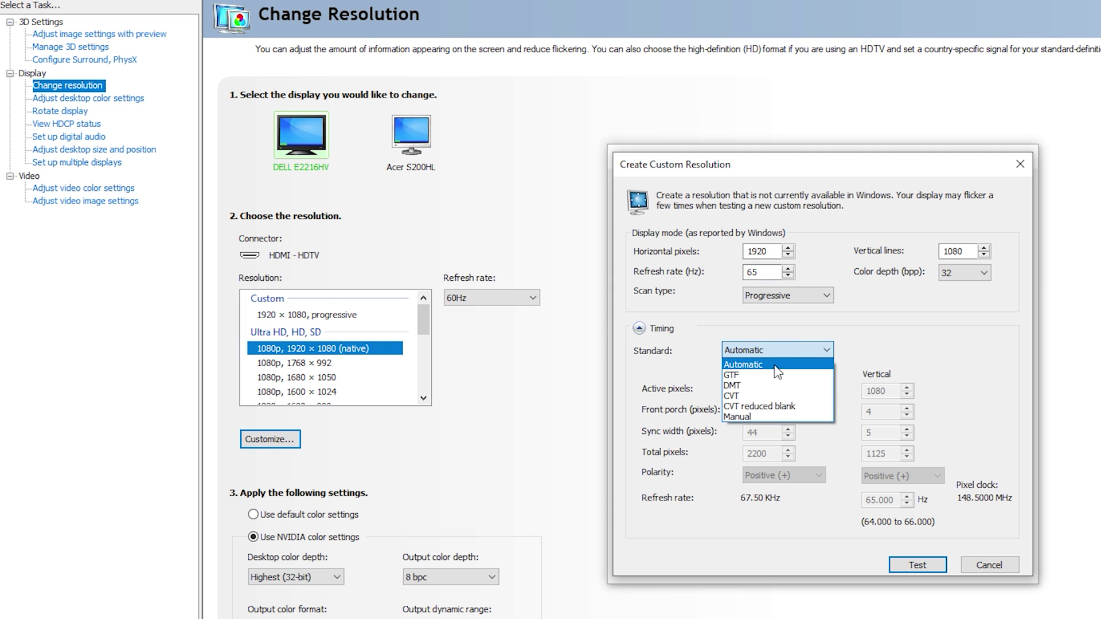
{"action": "left_click", "coordinate": [828, 349]}
{"action": "left_click", "coordinate": [829, 347]}
{"action": "left_click", "coordinate": [778, 383]}
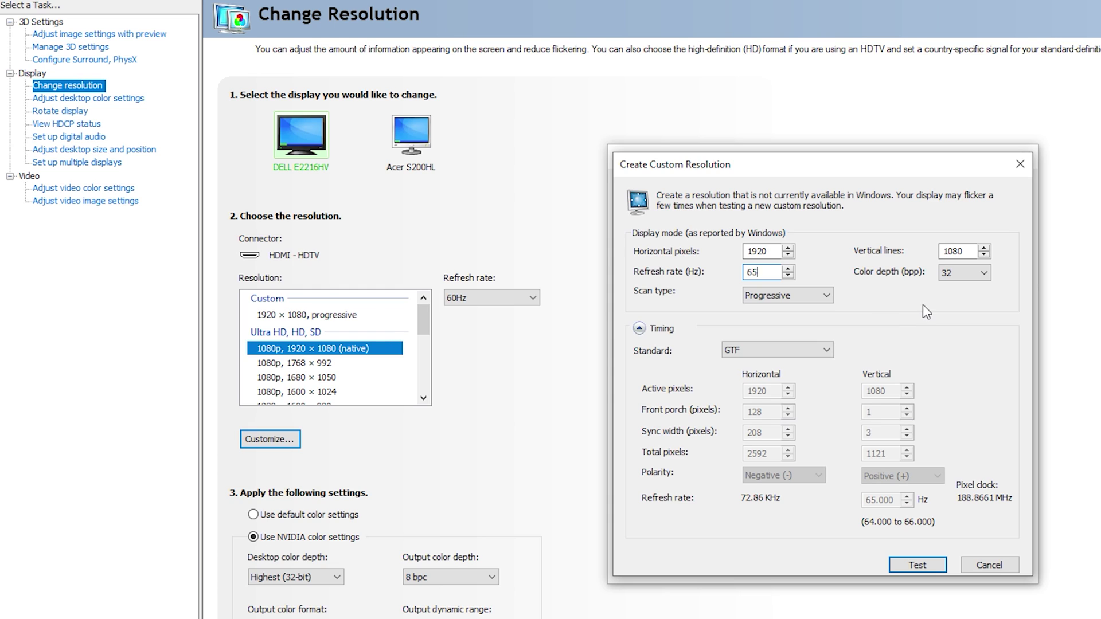
Step: Test the 65 Hz custom resolution and save it
{"action": "left_click", "coordinate": [794, 349]}
{"action": "left_click", "coordinate": [910, 339]}
{"action": "left_click", "coordinate": [918, 565]}
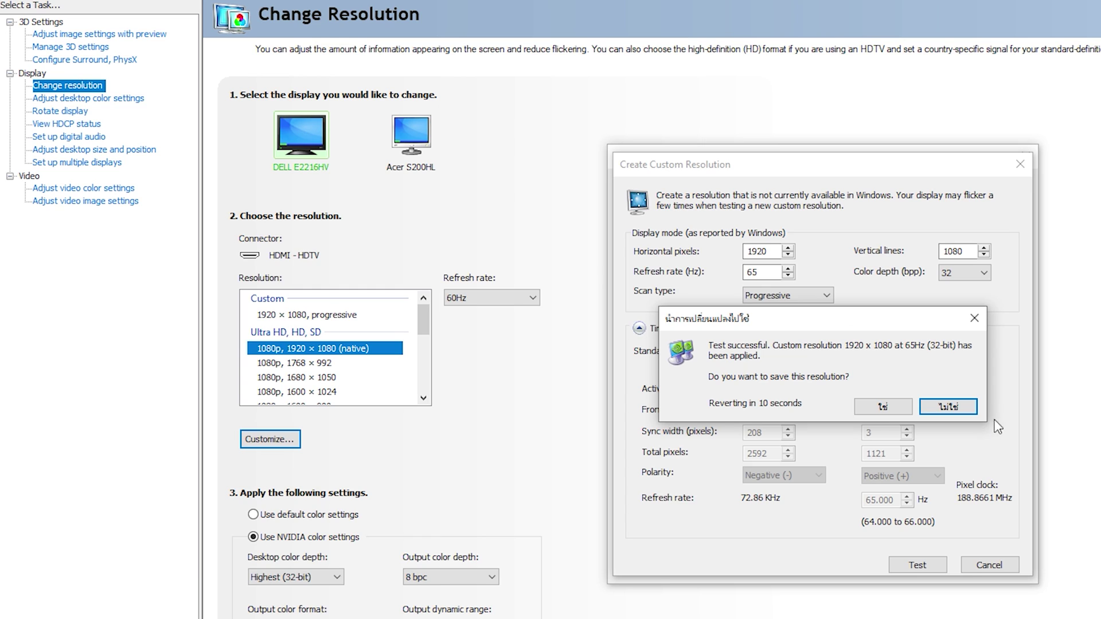
{"action": "left_click", "coordinate": [883, 408]}
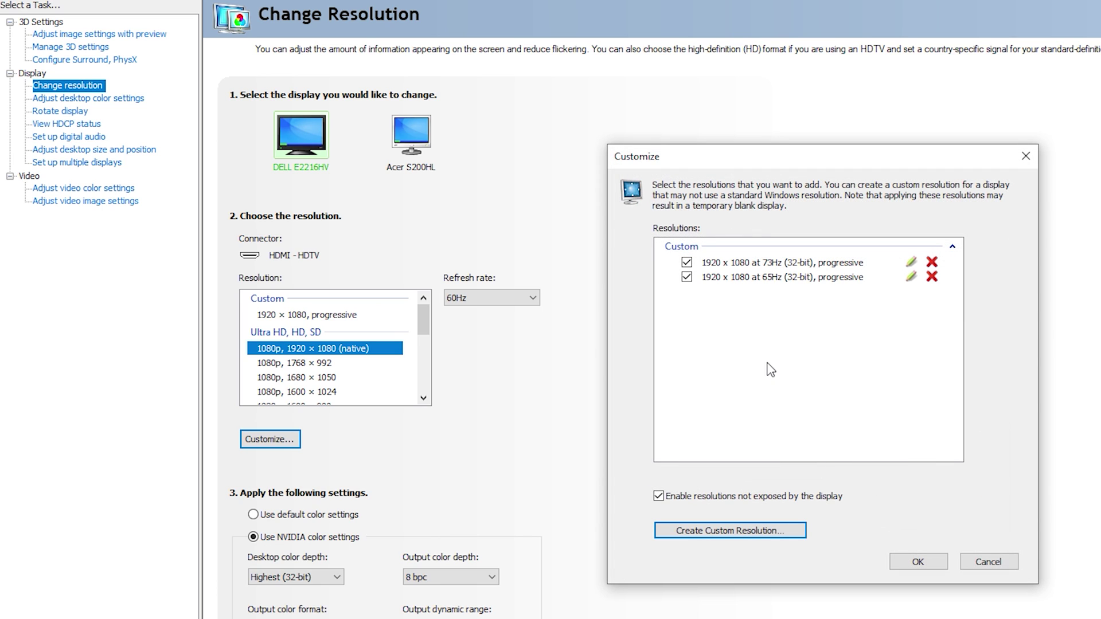
Step: Try a custom resolution at 74 Hz, reject saving the tested mode, and cancel its creation
{"action": "left_click", "coordinate": [769, 287]}
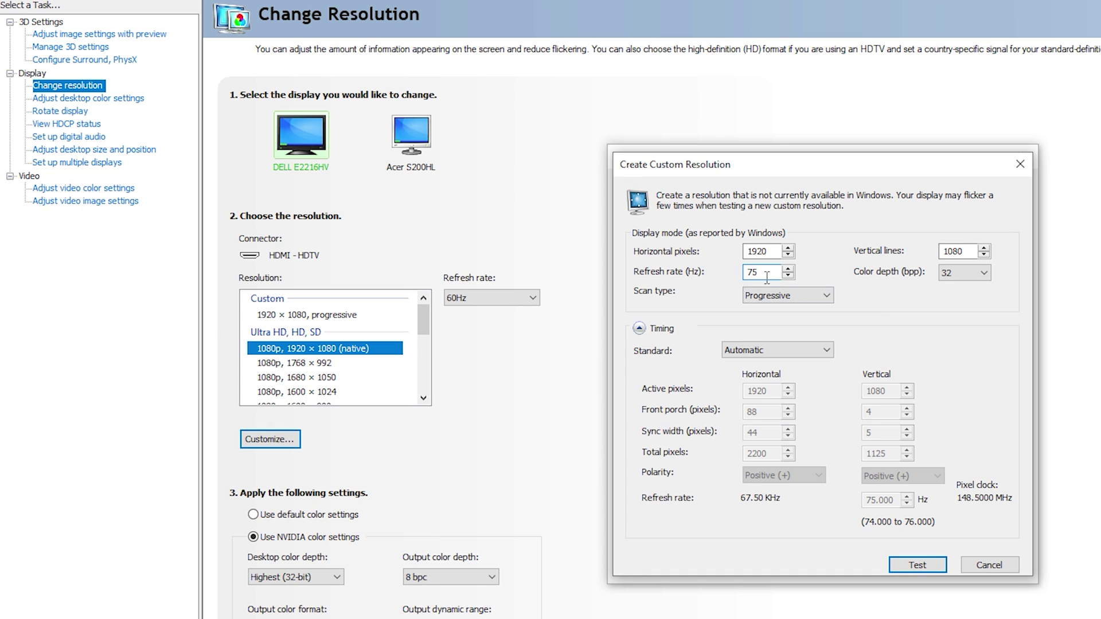
{"action": "key", "text": "BackSpace"}
{"action": "type", "text": "4"}
{"action": "left_click", "coordinate": [924, 565]}
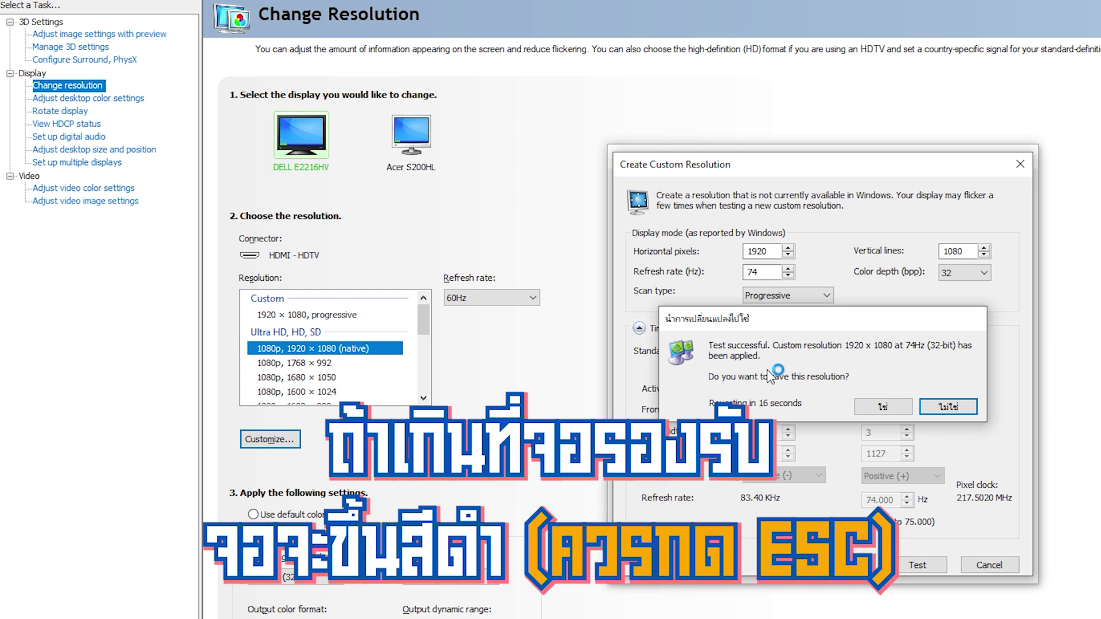
{"action": "key", "text": "Escape"}
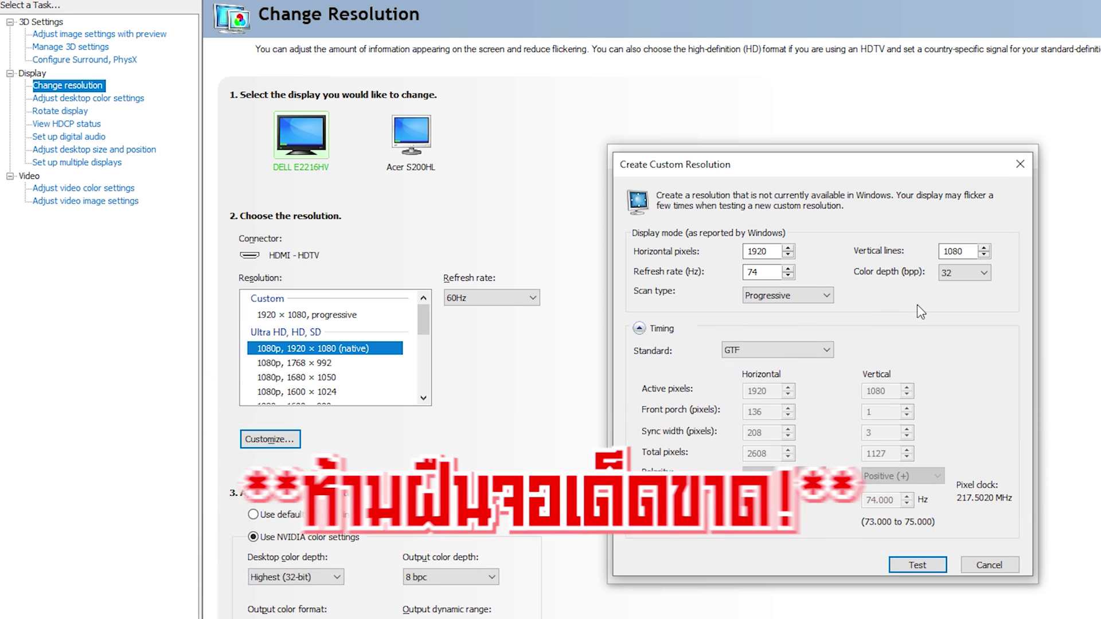
{"action": "left_click", "coordinate": [769, 277]}
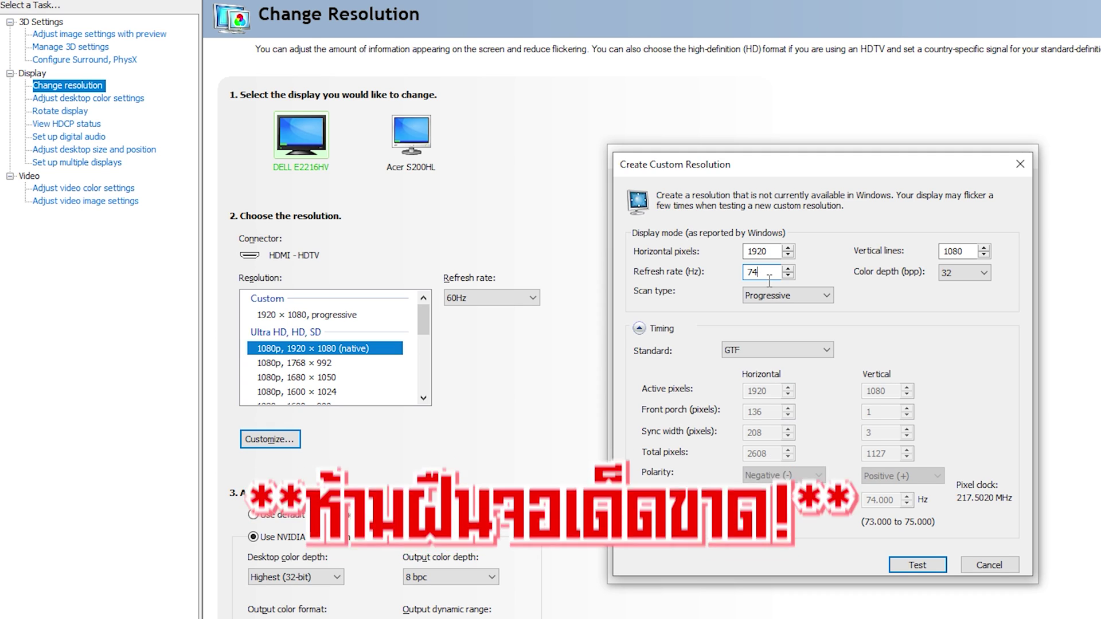
{"action": "key", "text": "BackSpace"}
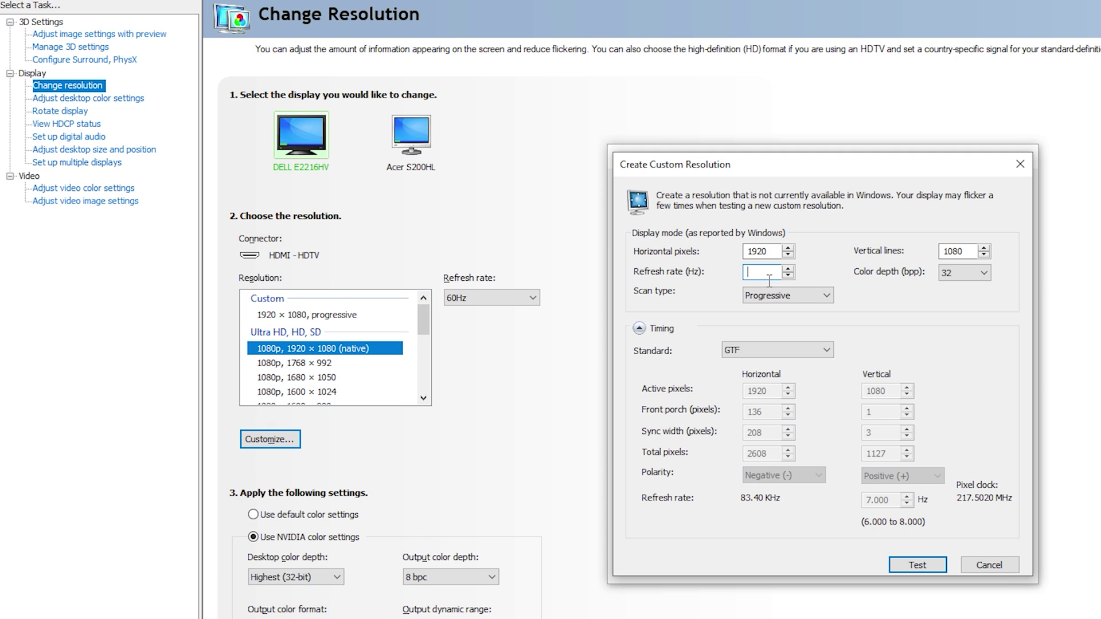
{"action": "left_click", "coordinate": [990, 565]}
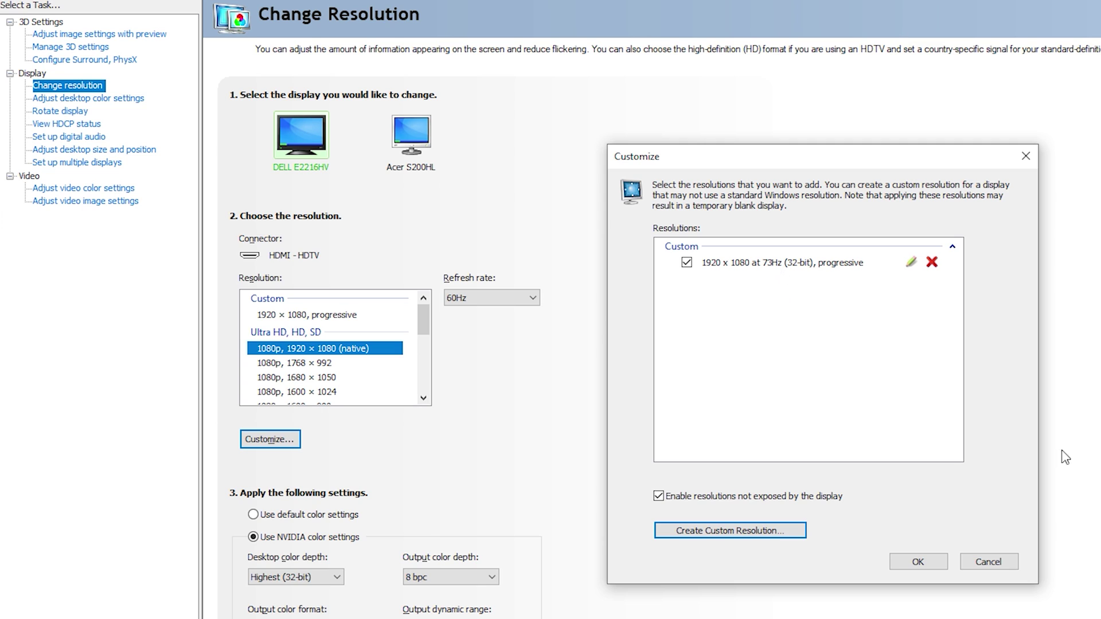
Step: Accept the customized resolutions, apply the custom 1920 × 1080 mode at 73 Hz to the DELL E2216HV, and keep the changes
{"action": "left_click", "coordinate": [919, 562]}
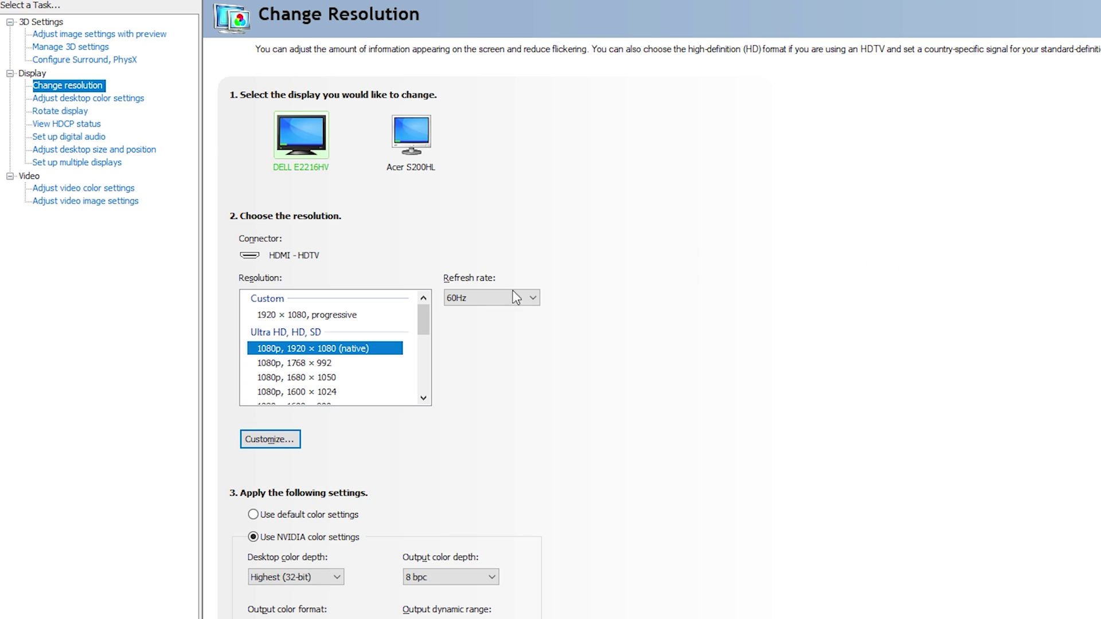
{"action": "left_click", "coordinate": [348, 318]}
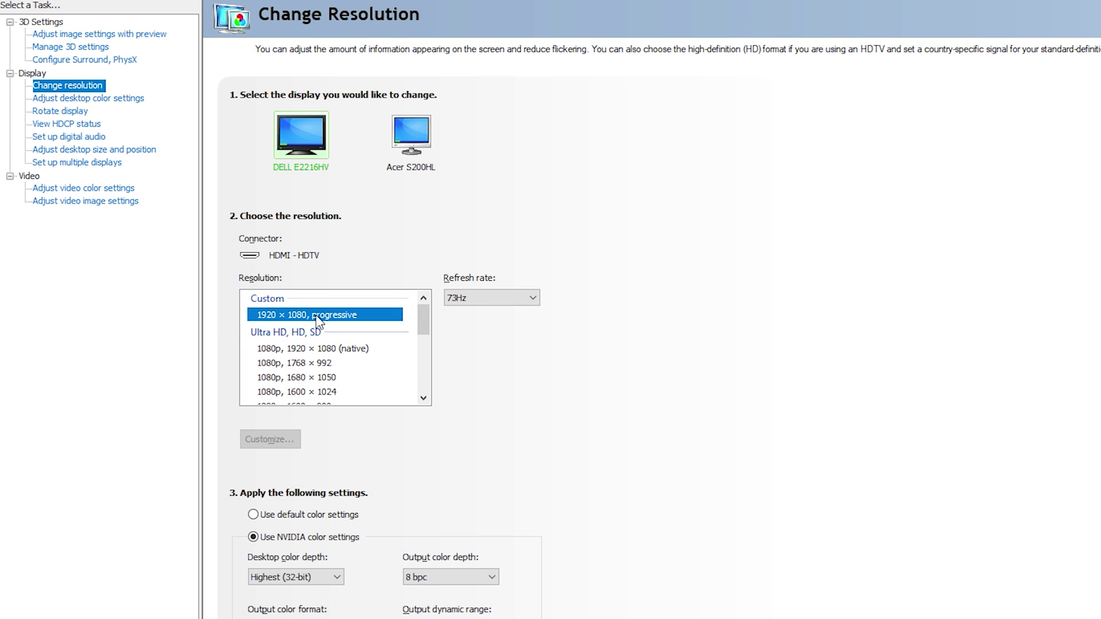
{"action": "left_click", "coordinate": [520, 298]}
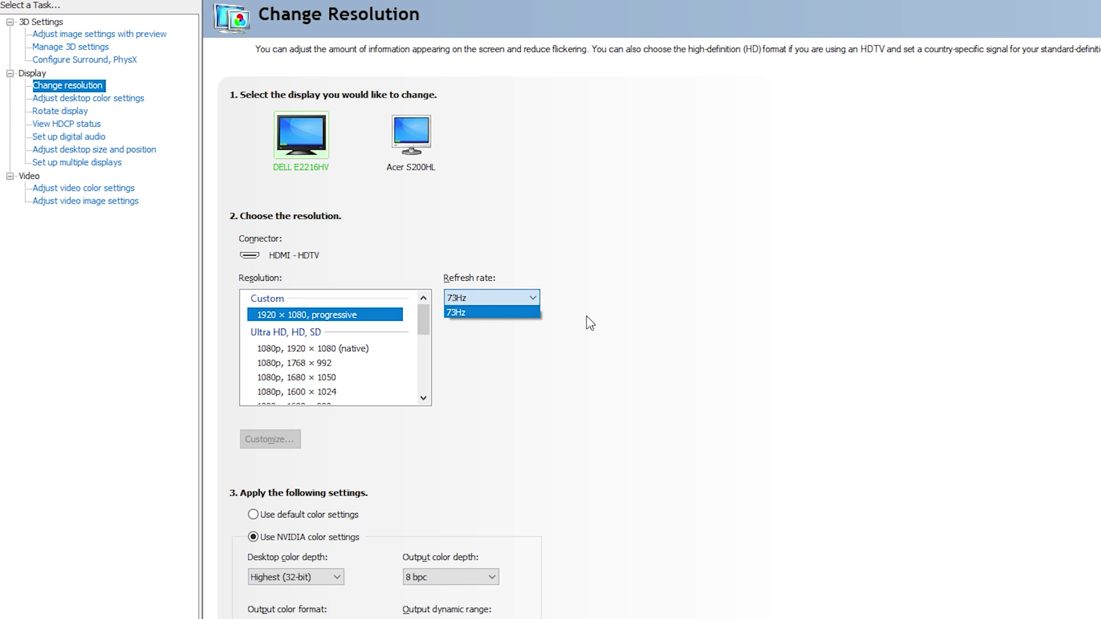
{"action": "left_click", "coordinate": [509, 309]}
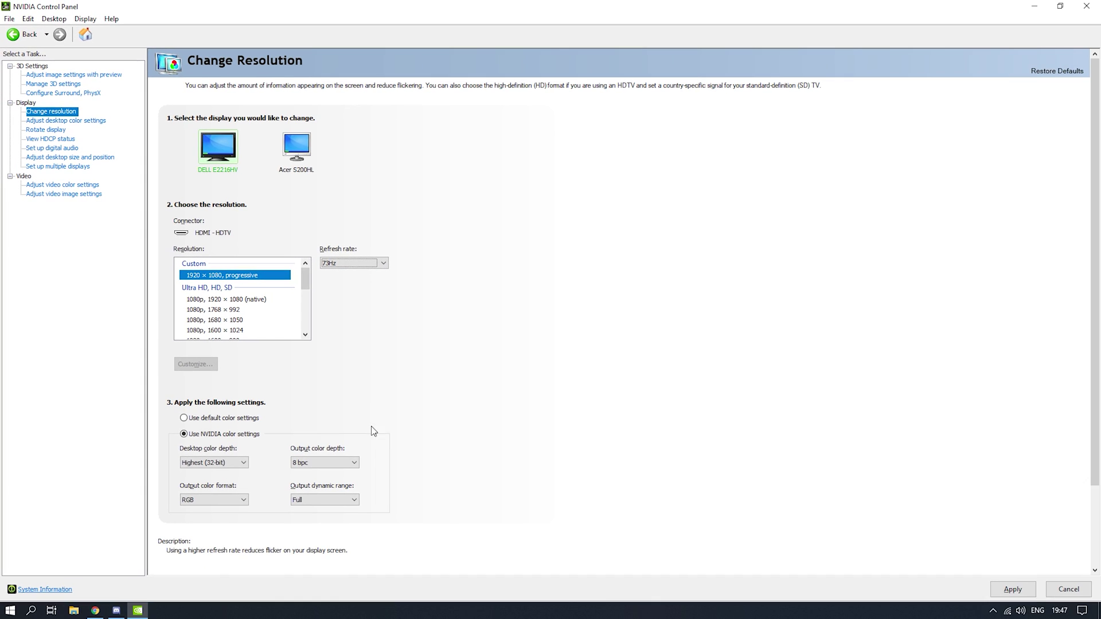
{"action": "left_click", "coordinate": [1014, 589]}
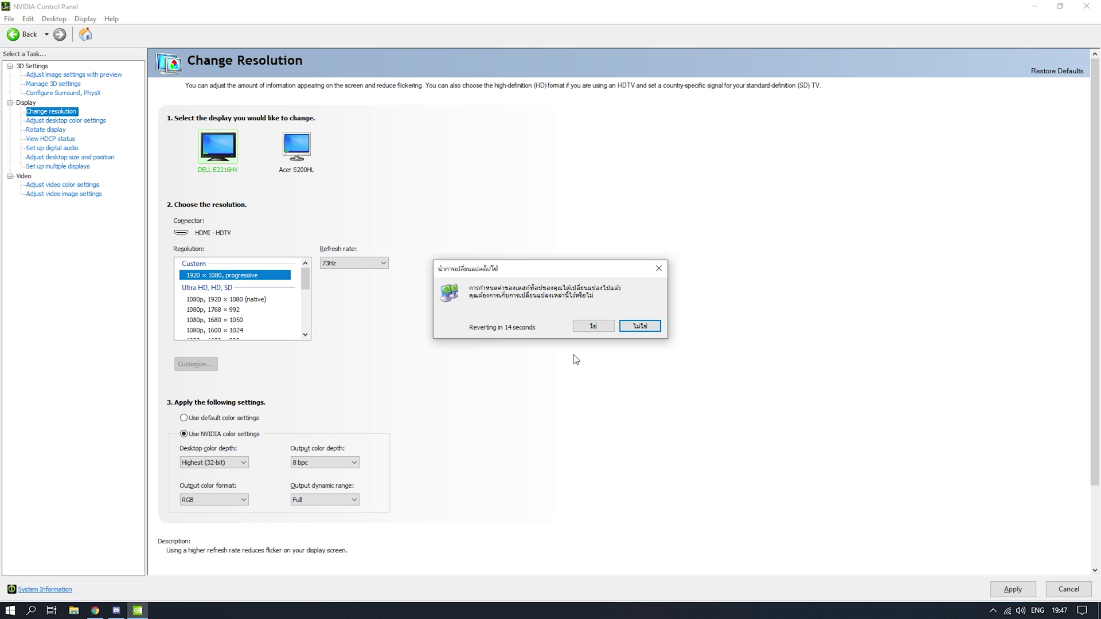
{"action": "left_click", "coordinate": [599, 326]}
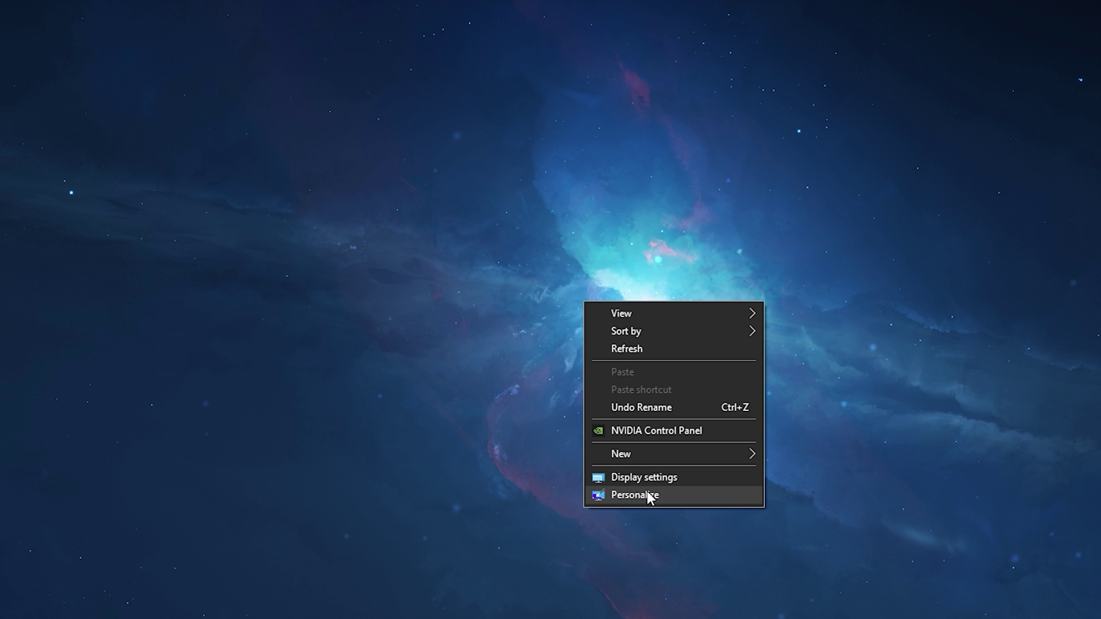
Step: Open the advanced display settings for Display 1 in Windows Settings to check its active refresh rate
{"action": "left_click", "coordinate": [654, 479]}
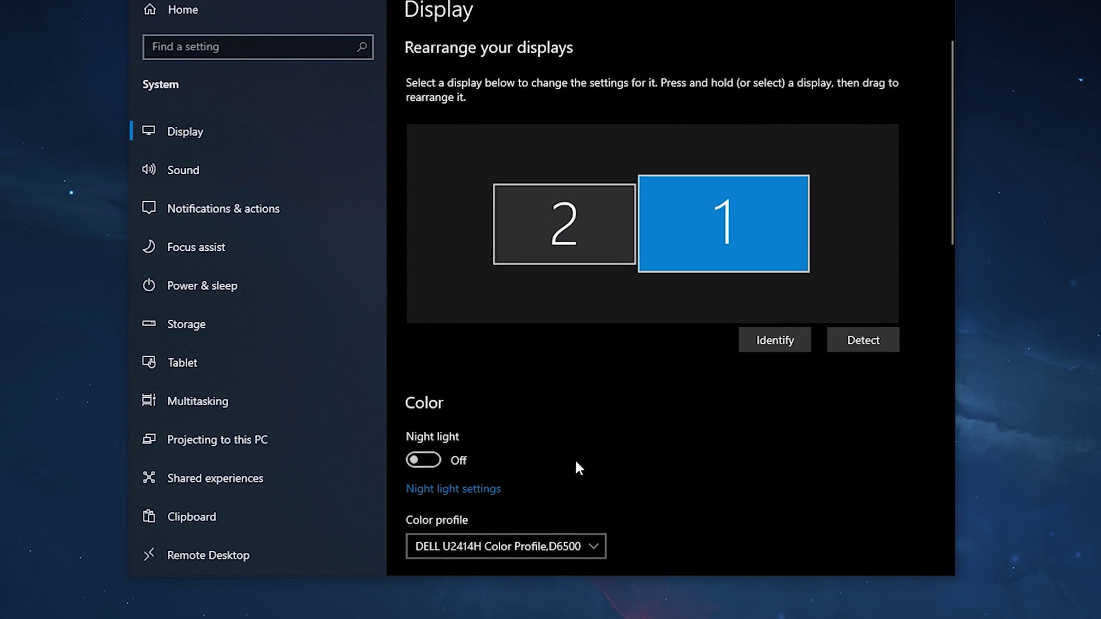
{"action": "scroll", "coordinate": [746, 433], "scroll_direction": "down", "scroll_amount": 10}
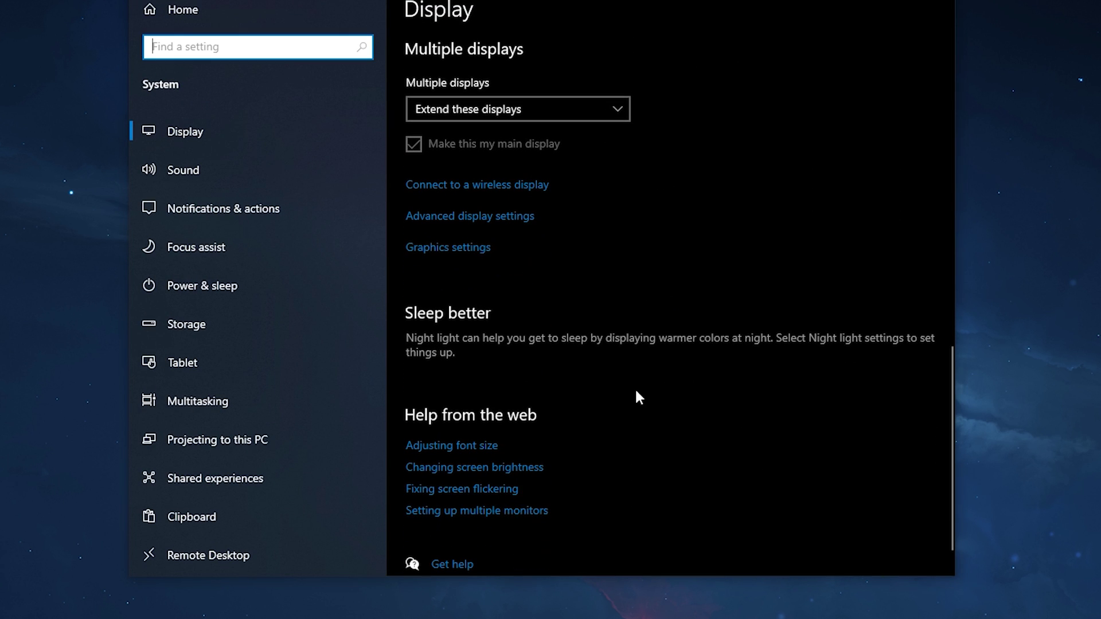
{"action": "scroll", "coordinate": [541, 242], "scroll_direction": "up", "scroll_amount": 3}
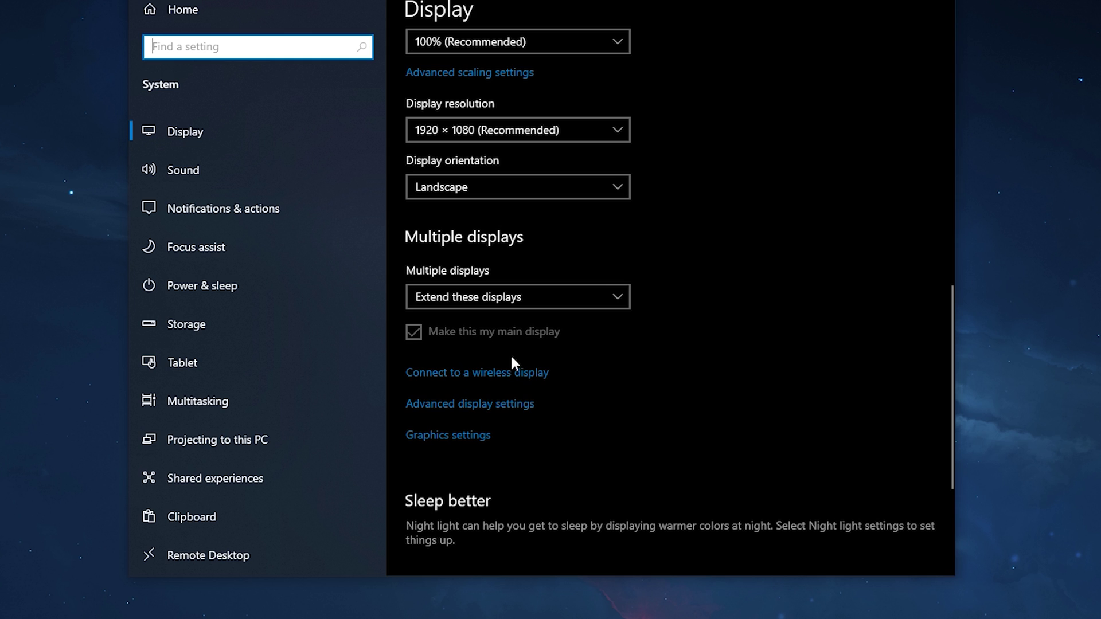
{"action": "left_click", "coordinate": [490, 407]}
{"action": "scroll", "coordinate": [577, 429], "scroll_direction": "down", "scroll_amount": 1}
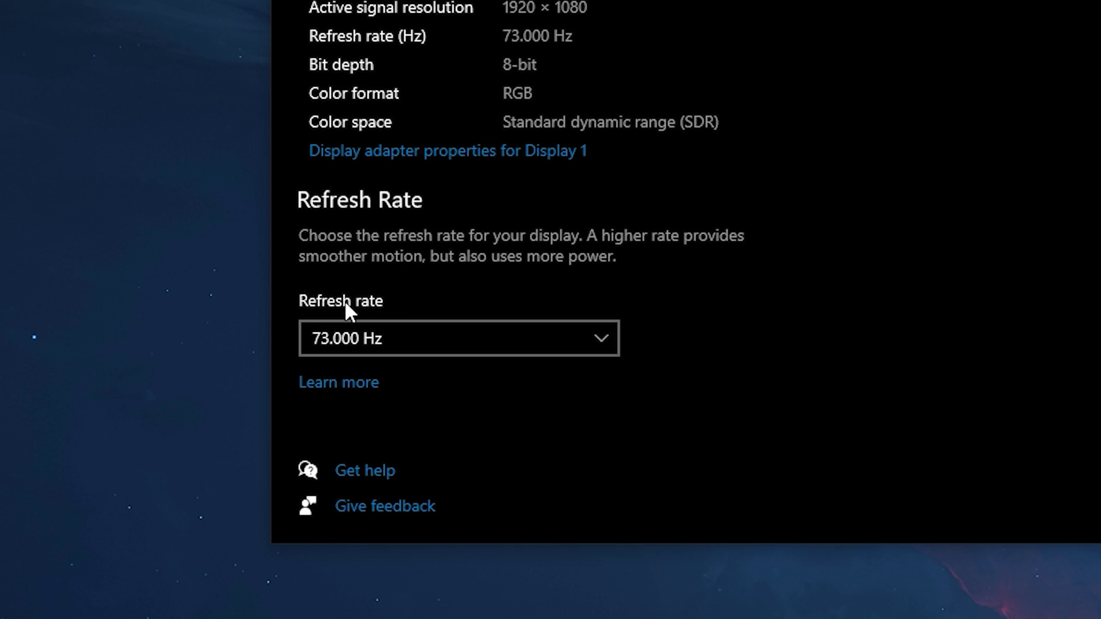
Step: Check which refresh rates Windows offers for Display 1 without changing the selection
{"action": "left_click", "coordinate": [582, 344]}
{"action": "left_click", "coordinate": [836, 327]}
{"action": "left_click", "coordinate": [609, 346]}
{"action": "left_click", "coordinate": [822, 324]}
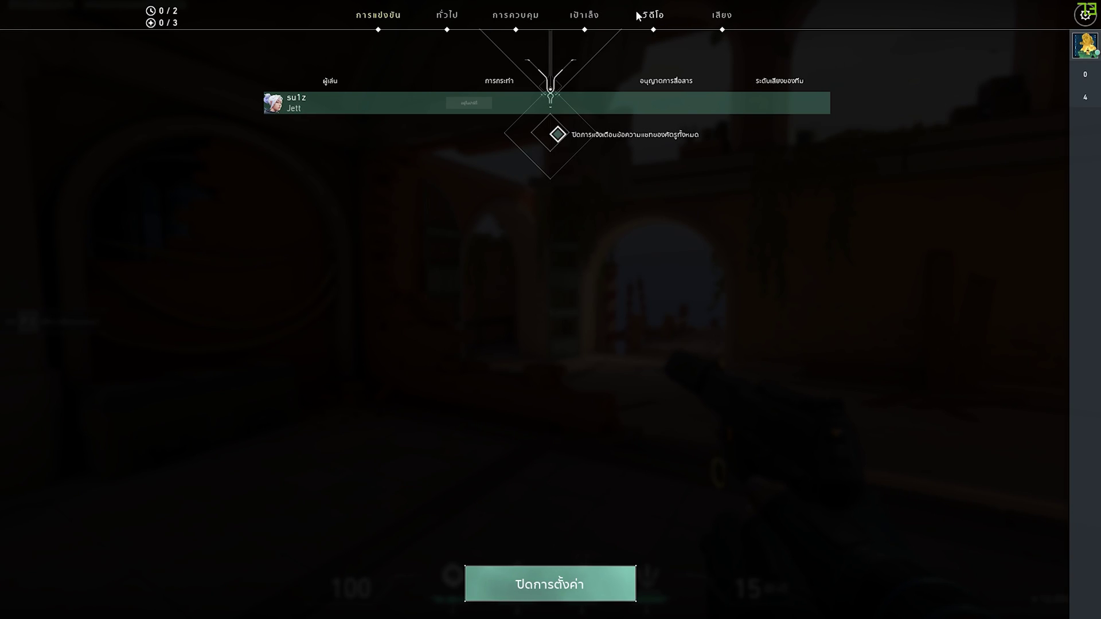
Step: Switch to VALORANT and examine the display mode choices in its general video settings
{"action": "left_click", "coordinate": [653, 17]}
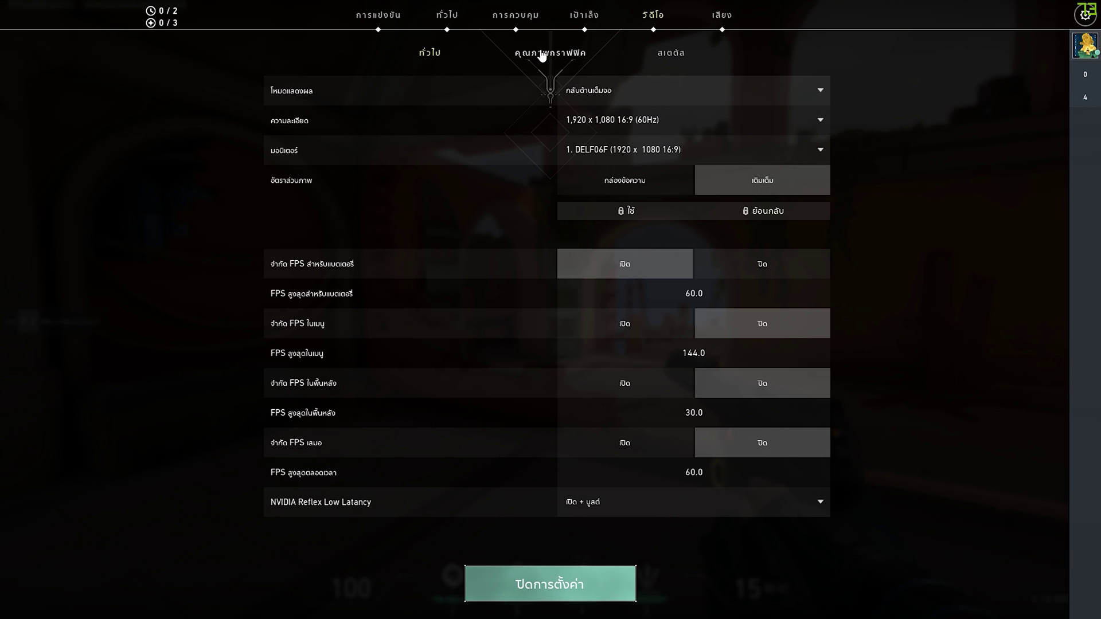
{"action": "left_click", "coordinate": [608, 92]}
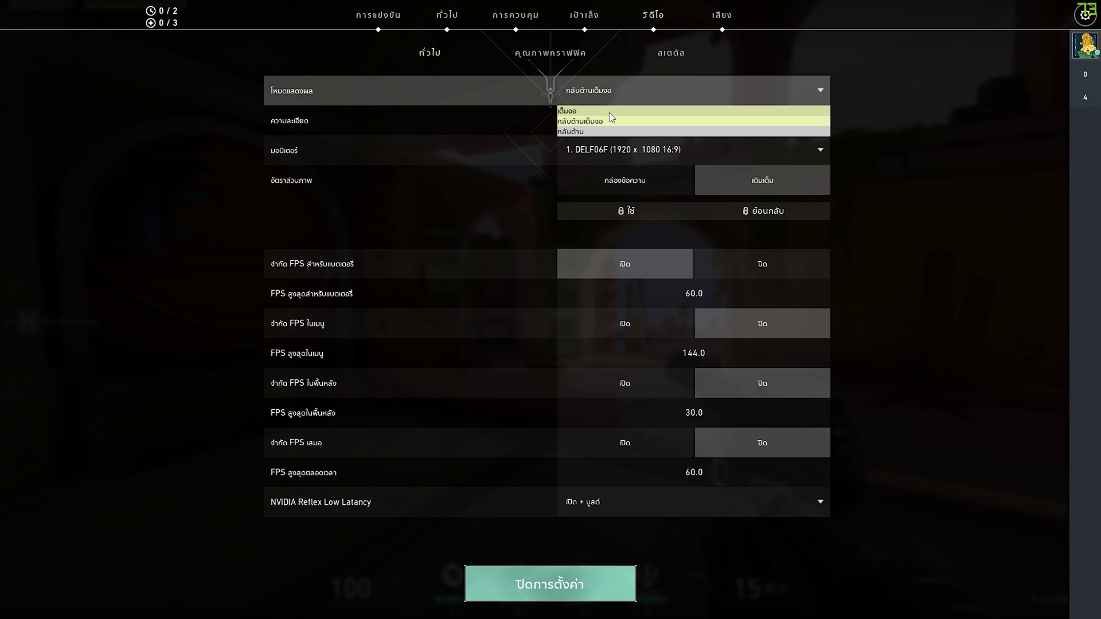
{"action": "left_click", "coordinate": [675, 86]}
{"action": "left_click", "coordinate": [660, 95]}
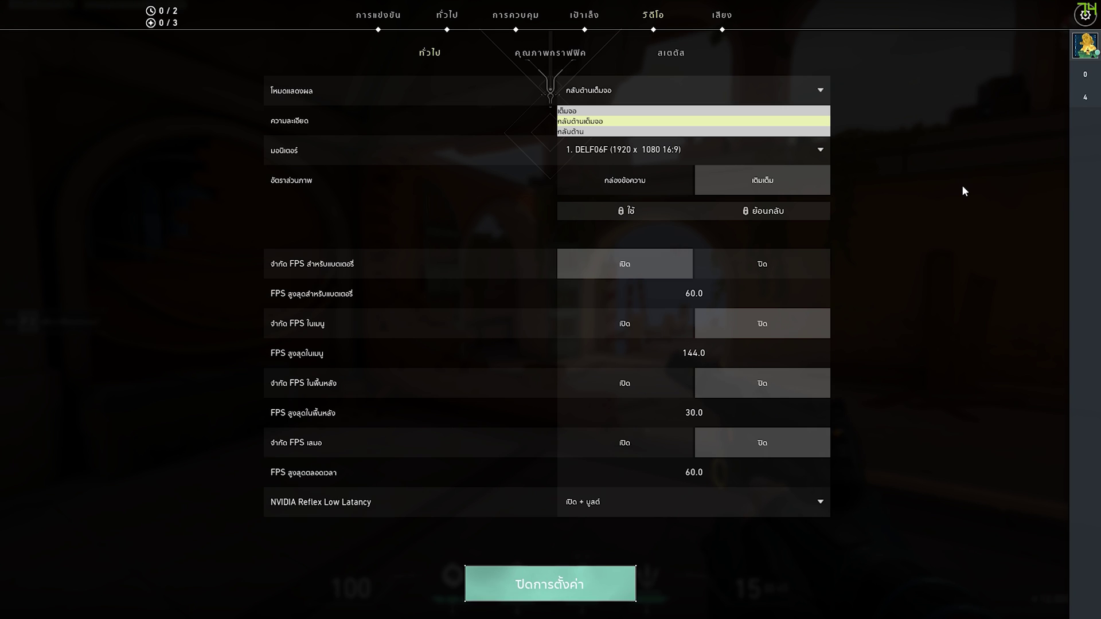
{"action": "key", "text": "super"}
{"action": "key", "text": "super"}
{"action": "key", "text": "super"}
{"action": "key", "text": "super"}
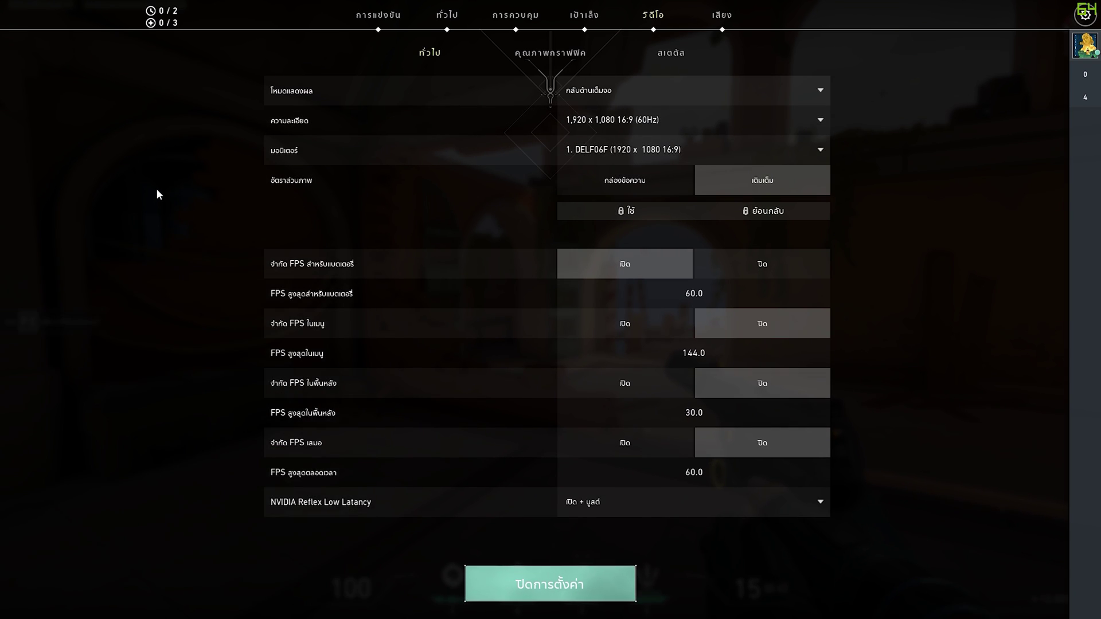
{"action": "key", "text": "super"}
{"action": "key", "text": "super"}
{"action": "key", "text": "super"}
{"action": "key", "text": "super"}
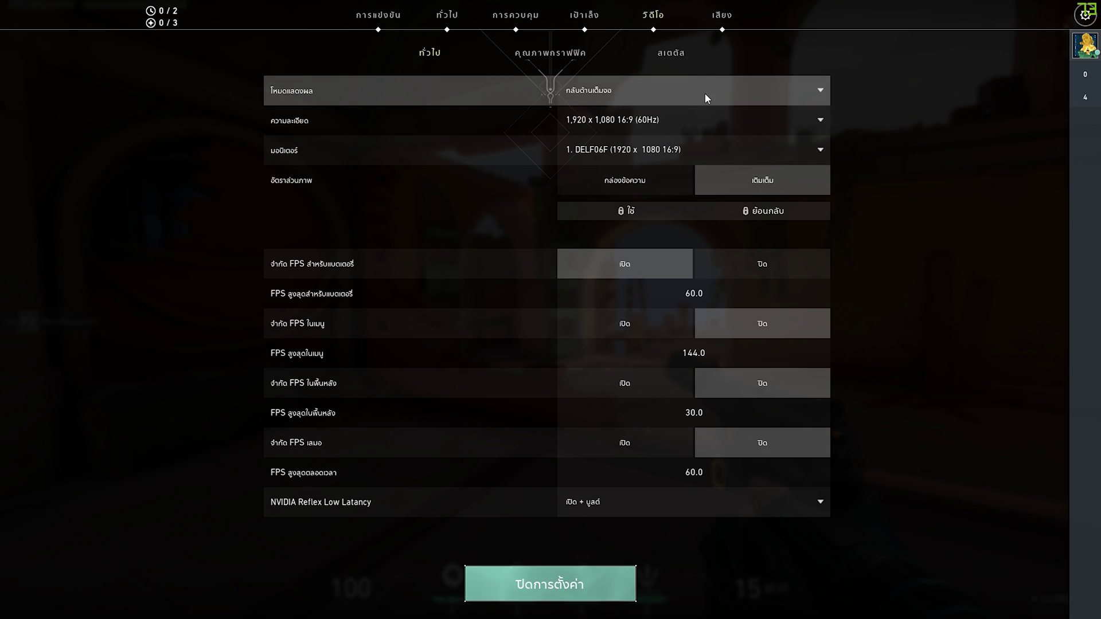
Step: Examine the resolution, monitor and NVIDIA Reflex Low Latency options in the general video settings without changing them
{"action": "left_click", "coordinate": [762, 130]}
{"action": "left_click", "coordinate": [688, 140]}
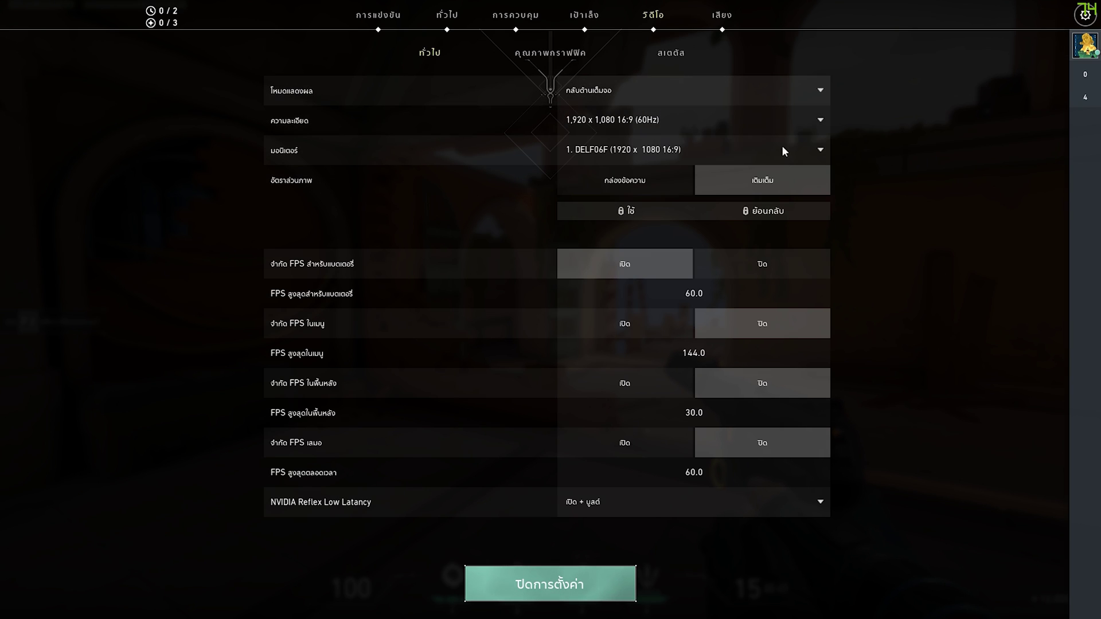
{"action": "left_click", "coordinate": [750, 149]}
{"action": "left_click", "coordinate": [691, 168]}
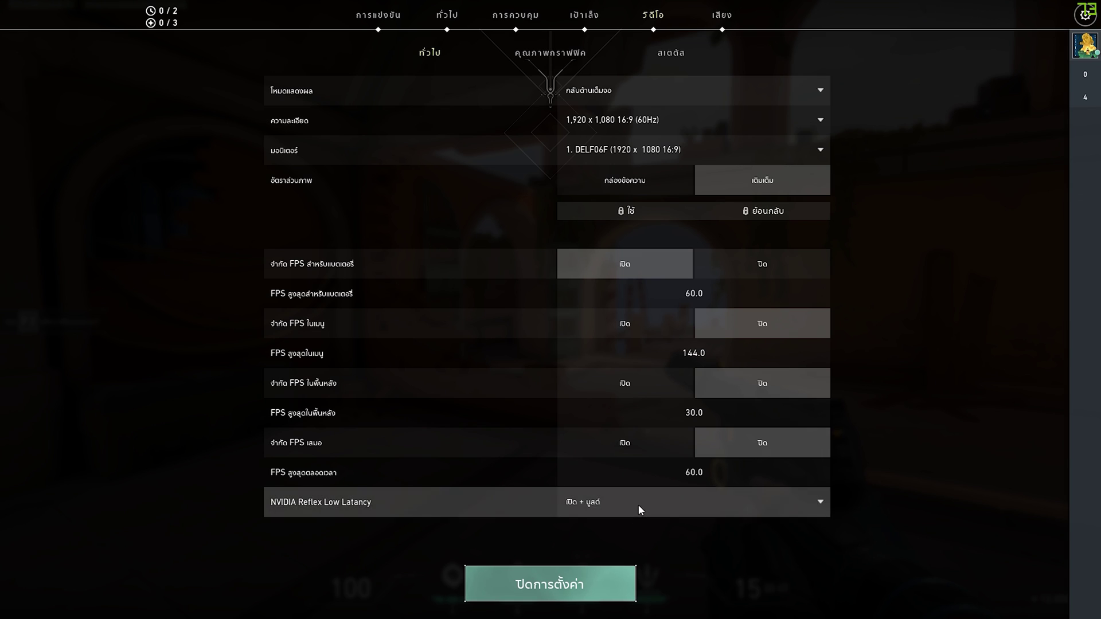
{"action": "left_click", "coordinate": [711, 507]}
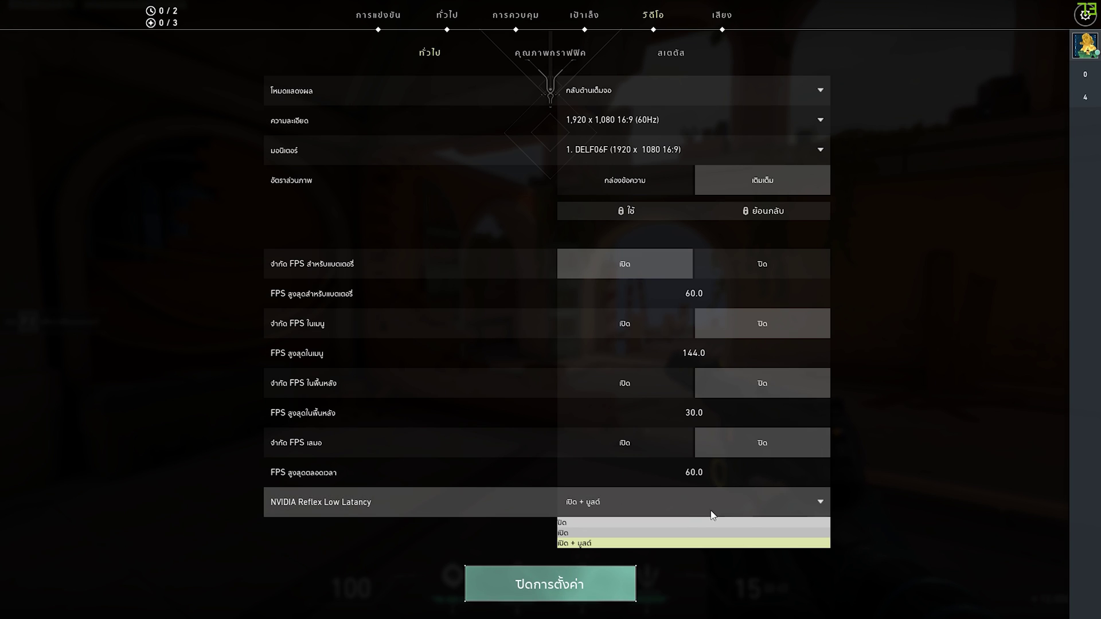
{"action": "left_click", "coordinate": [942, 521]}
Step: Turn VSync off in the graphics quality settings and return to the shooting range
{"action": "left_click", "coordinate": [560, 55]}
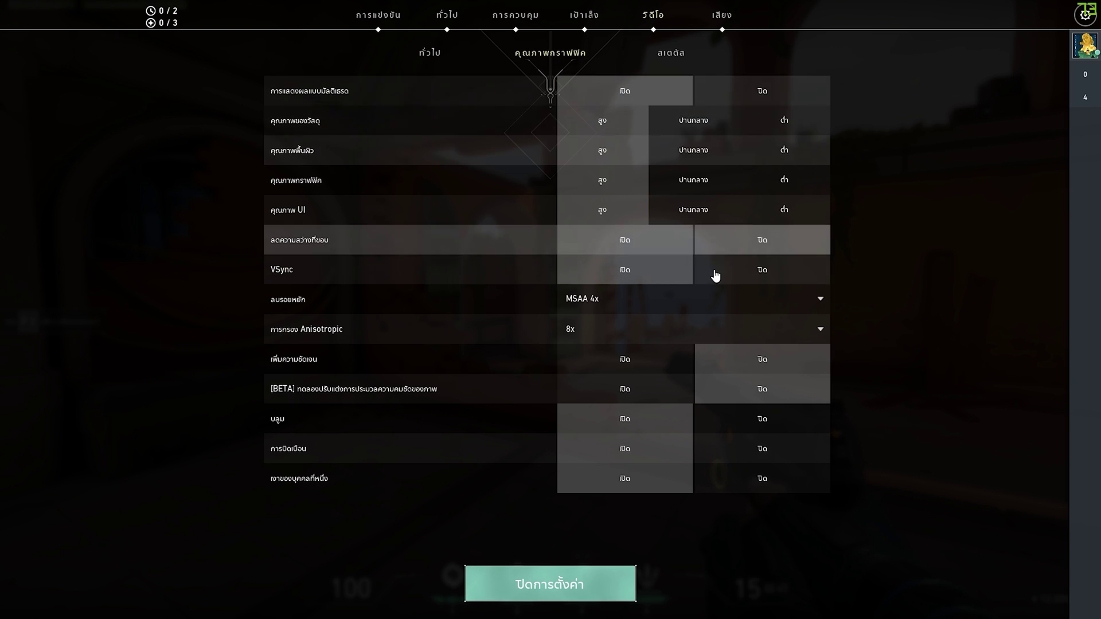
{"action": "left_click", "coordinate": [755, 277]}
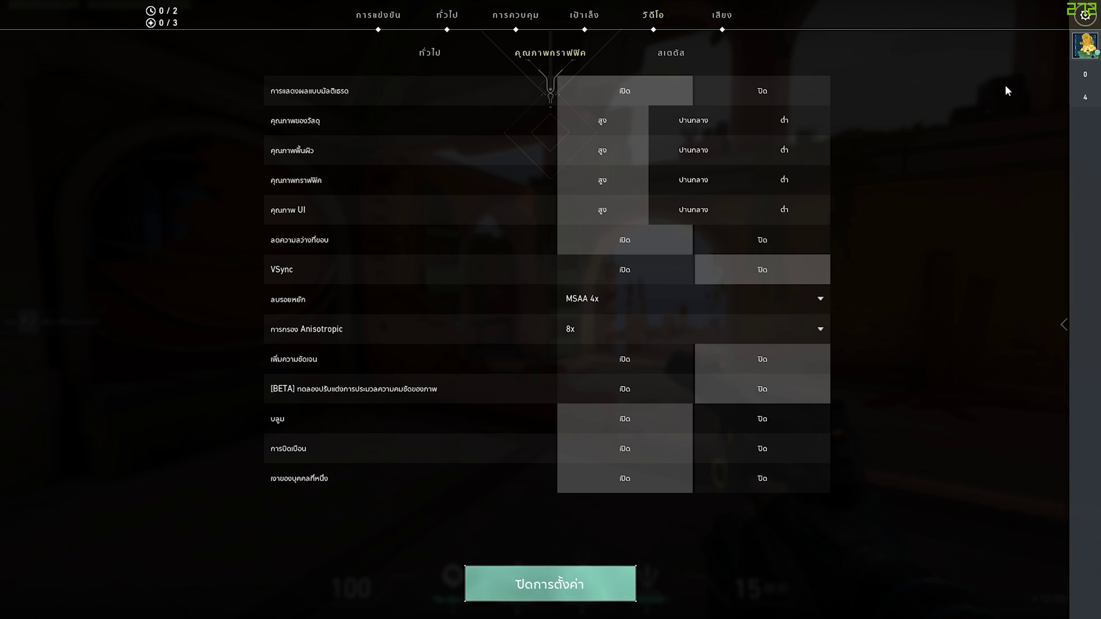
{"action": "left_click", "coordinate": [573, 583]}
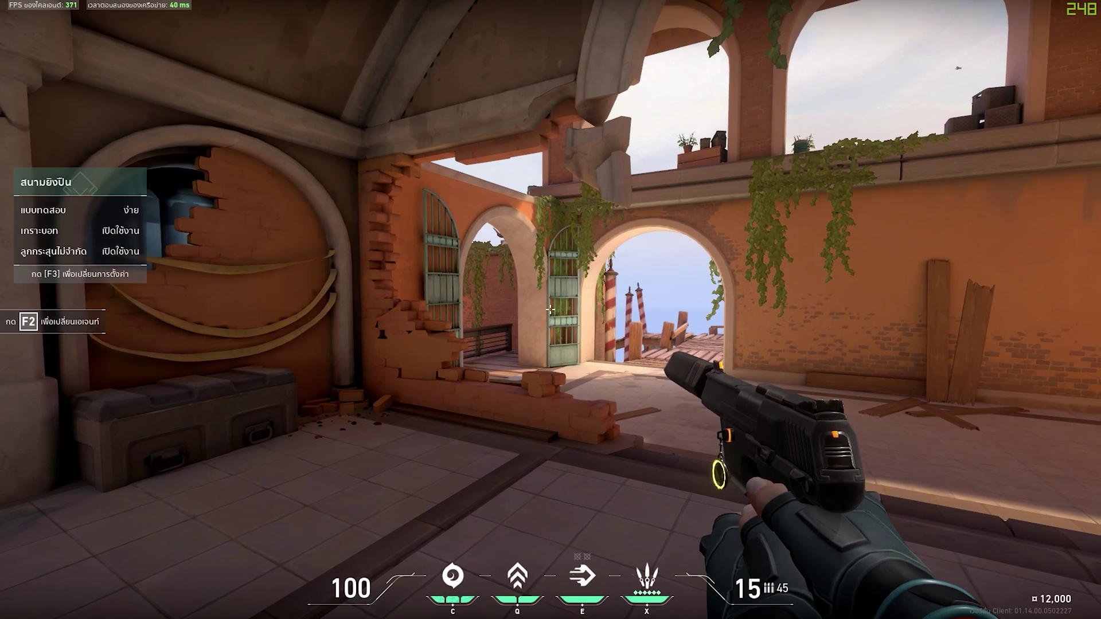
Step: Walk around the shooting range and fire a few shots to check the frame rate without VSync
{"action": "key", "text": "w"}
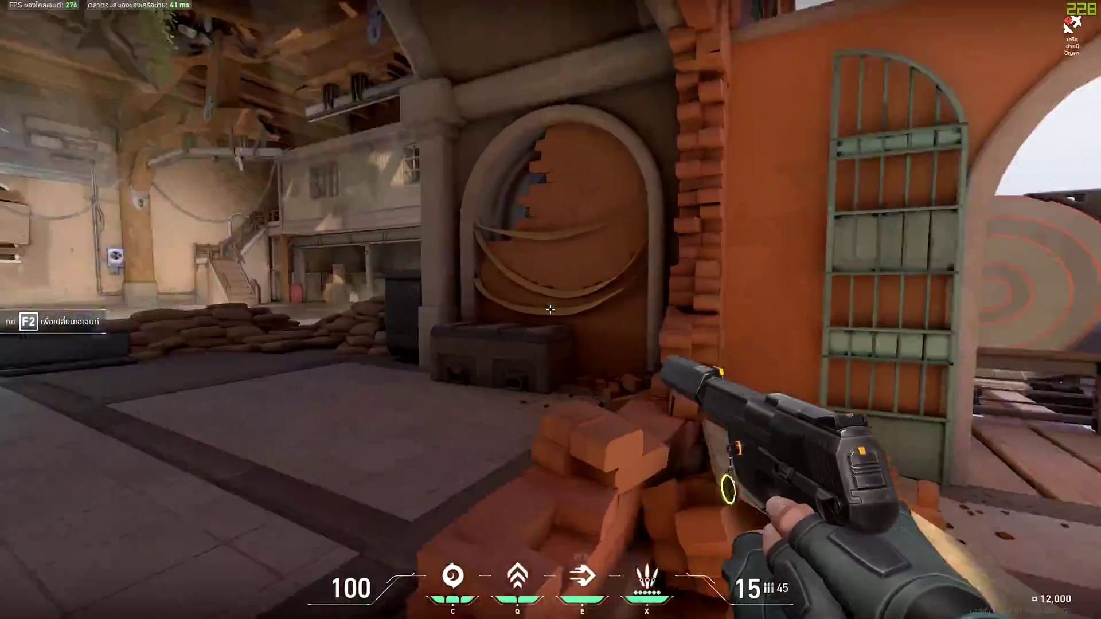
{"action": "key", "text": "w"}
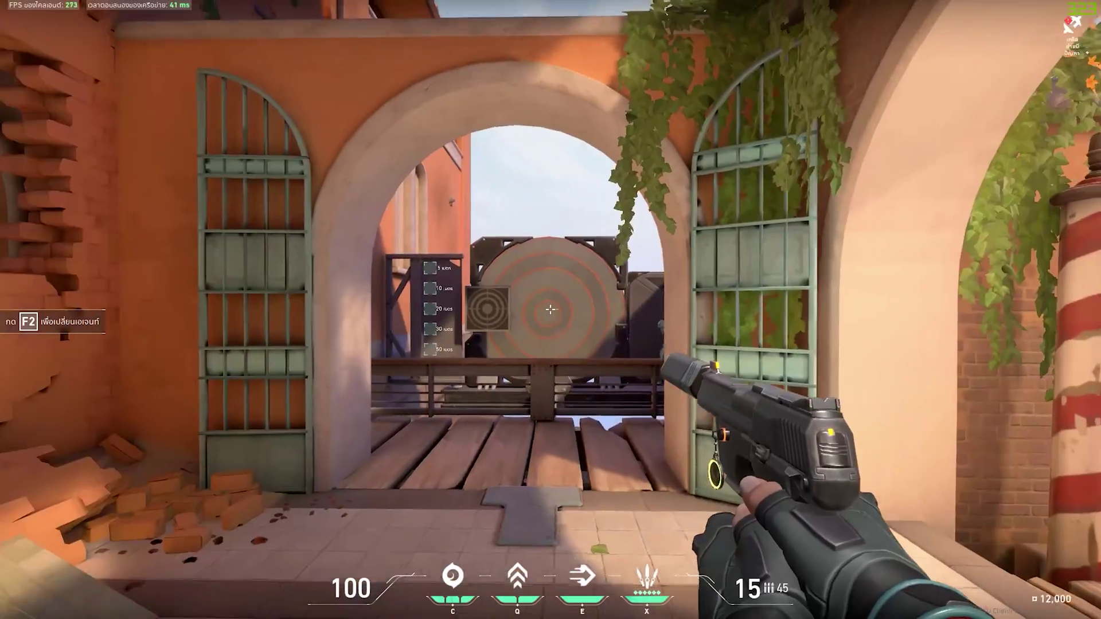
{"action": "key", "text": "w"}
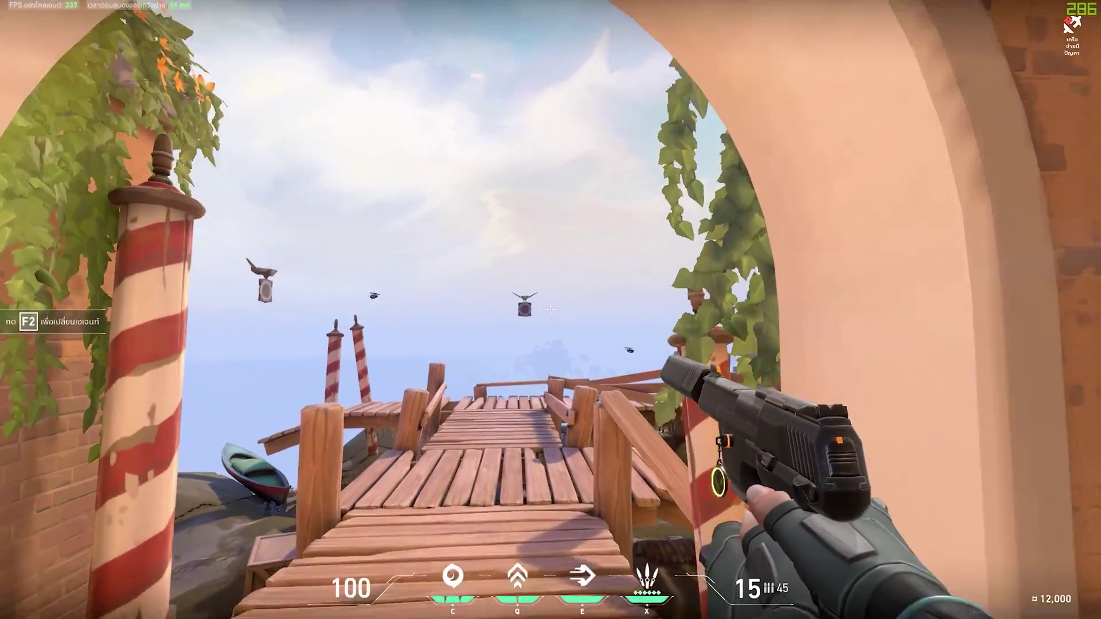
{"action": "key", "text": "w"}
{"action": "left_click", "coordinate": [551, 310]}
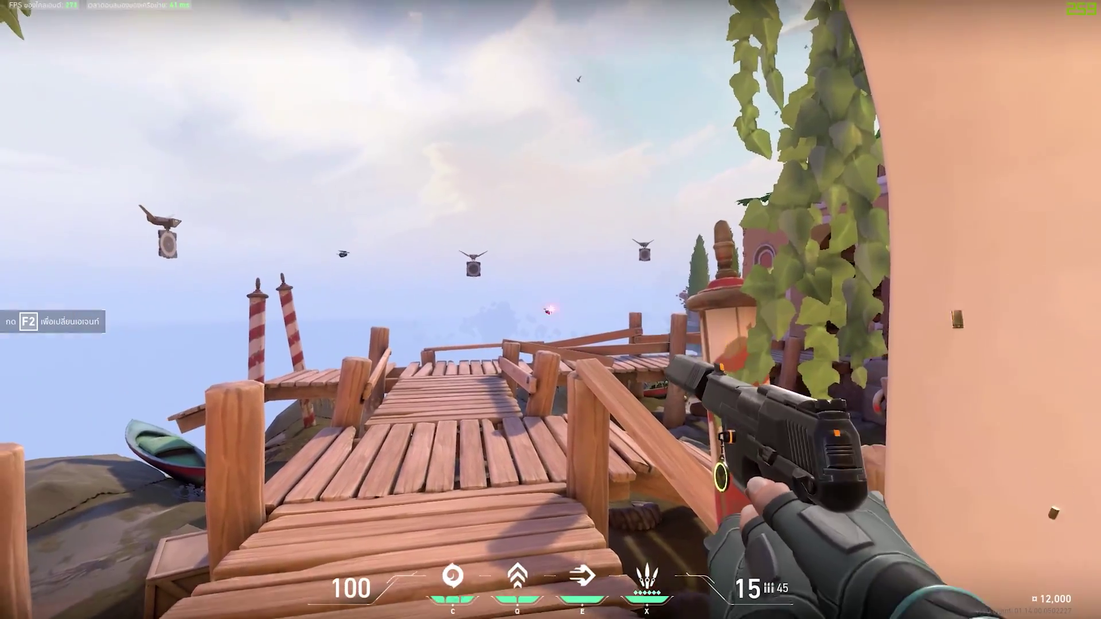
{"action": "left_click", "coordinate": [551, 310]}
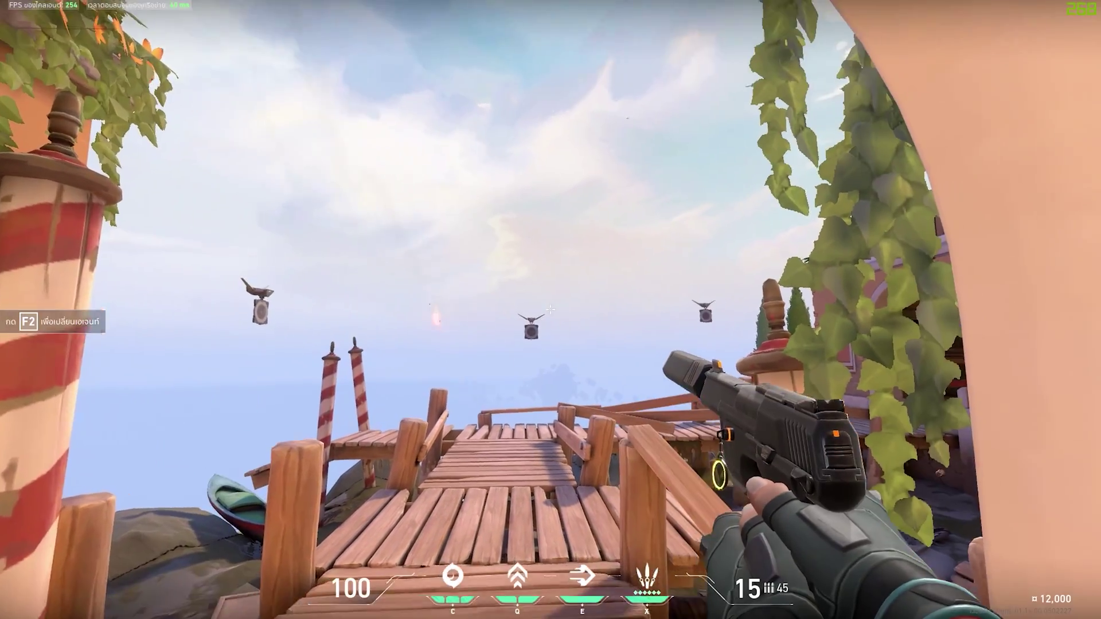
{"action": "key", "text": "s"}
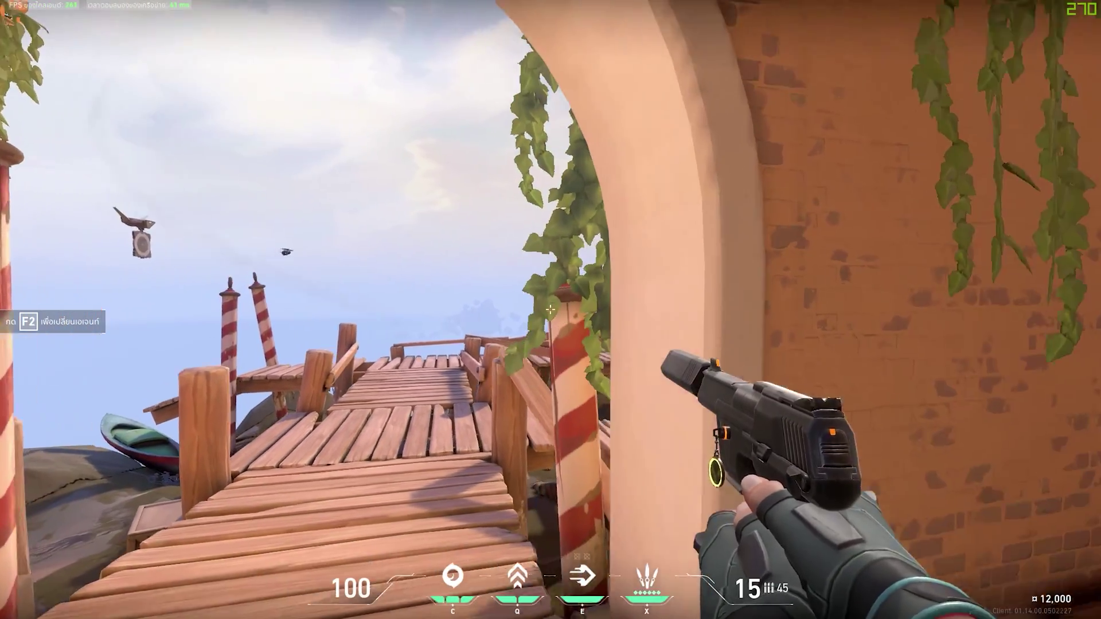
Step: Turn VSync back on in the graphics quality settings and return to the game
{"action": "key", "text": "Escape"}
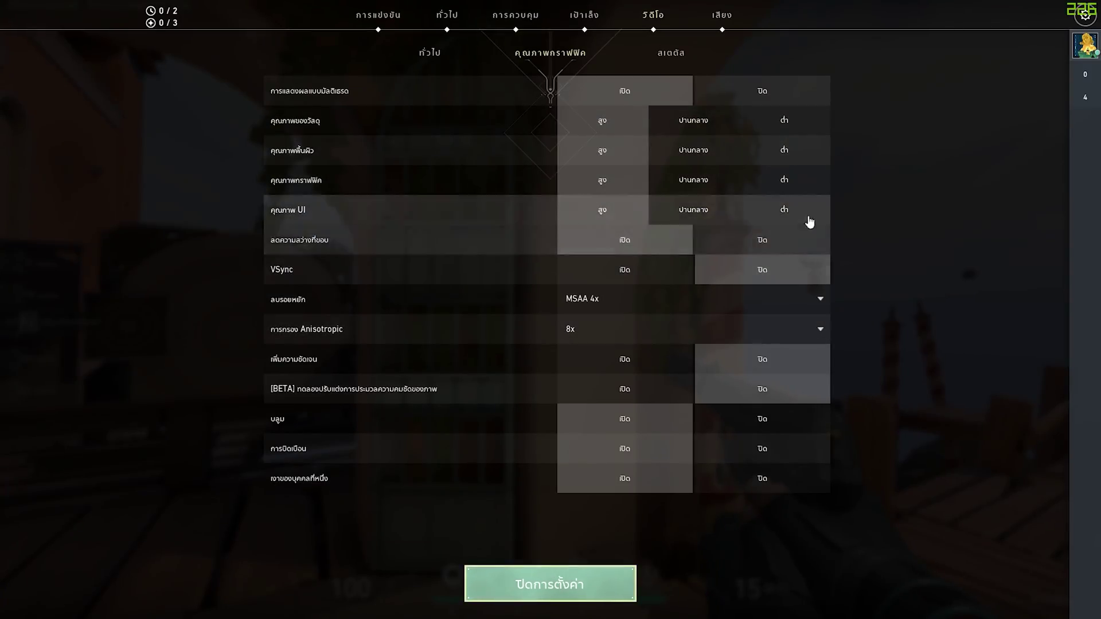
{"action": "left_click", "coordinate": [633, 276]}
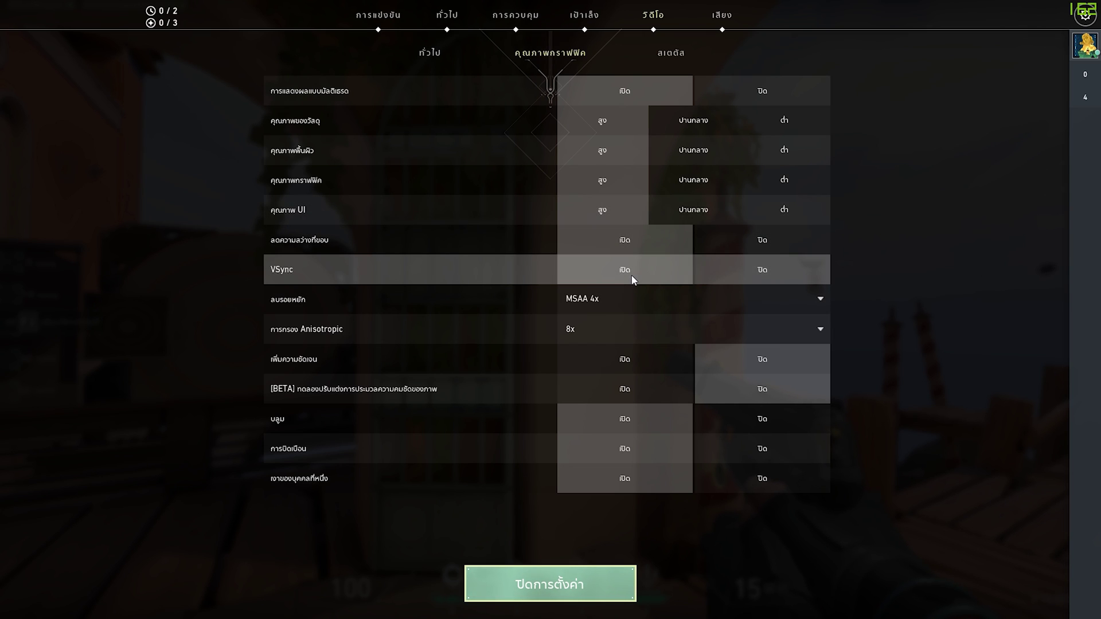
{"action": "key", "text": "Escape"}
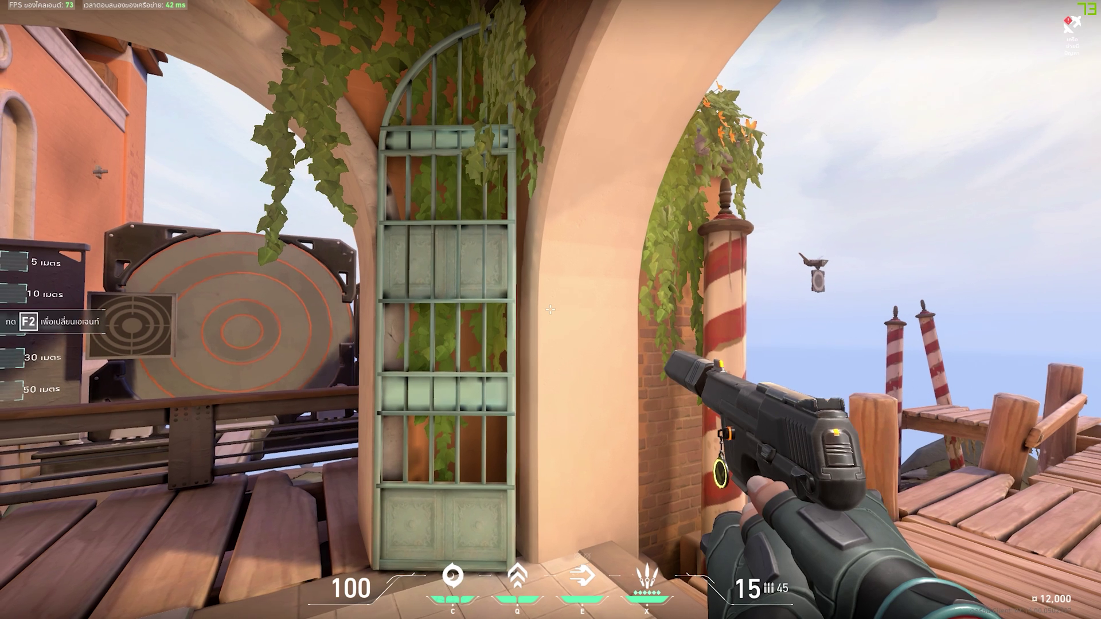